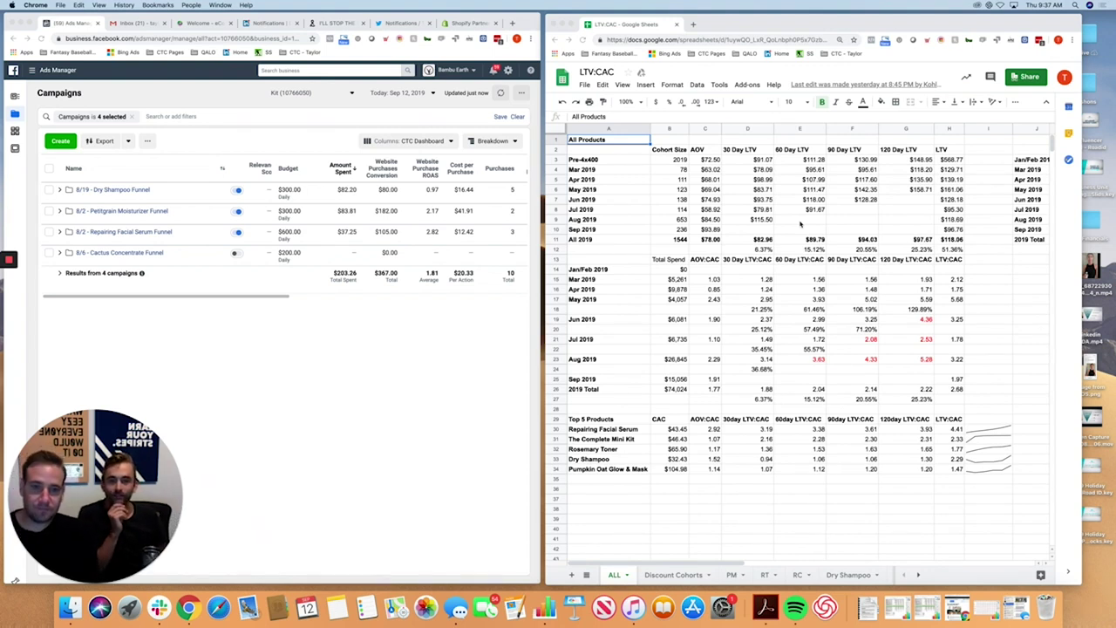
pyautogui.hscroll(5, 1004, 188)
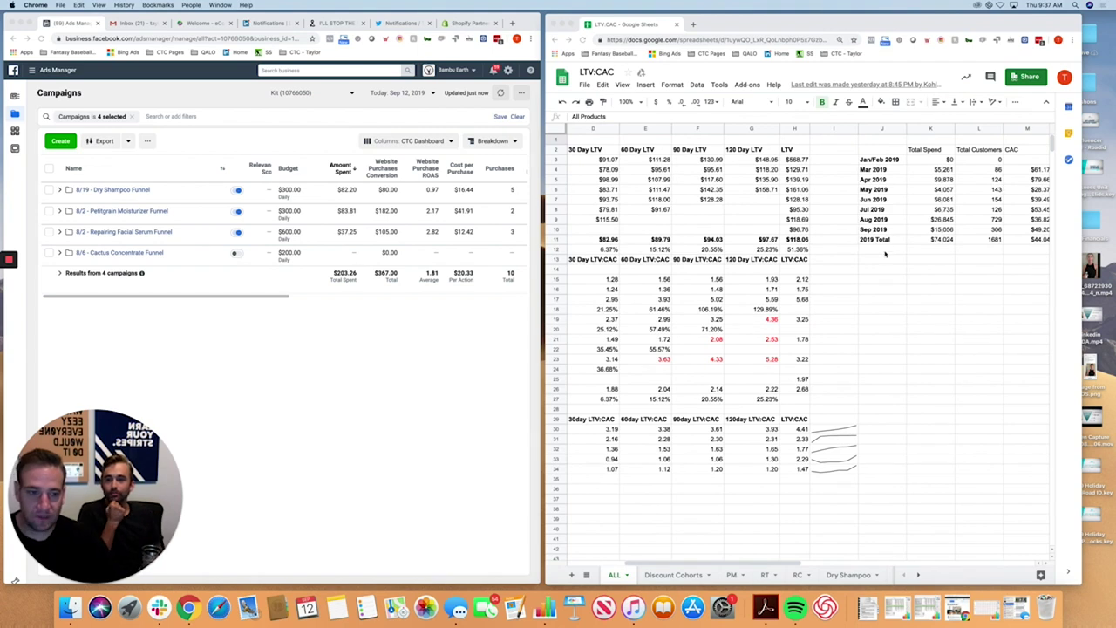
pyautogui.hscroll(-5, 885, 252)
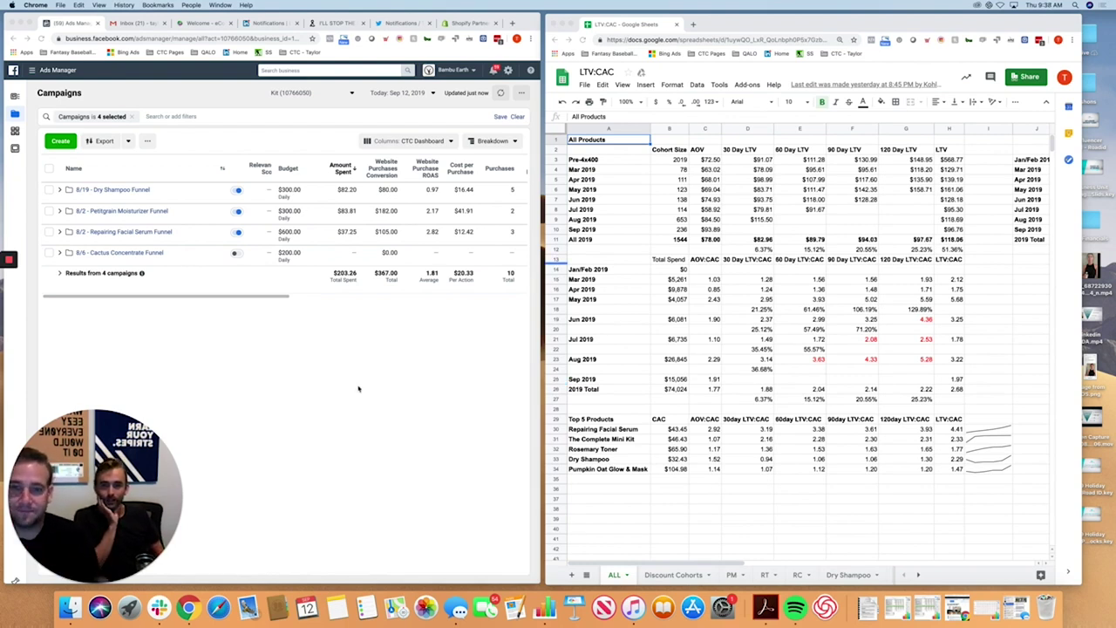
# Set the campaign report's date range to September 1–12, 2019
pyautogui.click(398, 93)
pyautogui.click(168, 148)
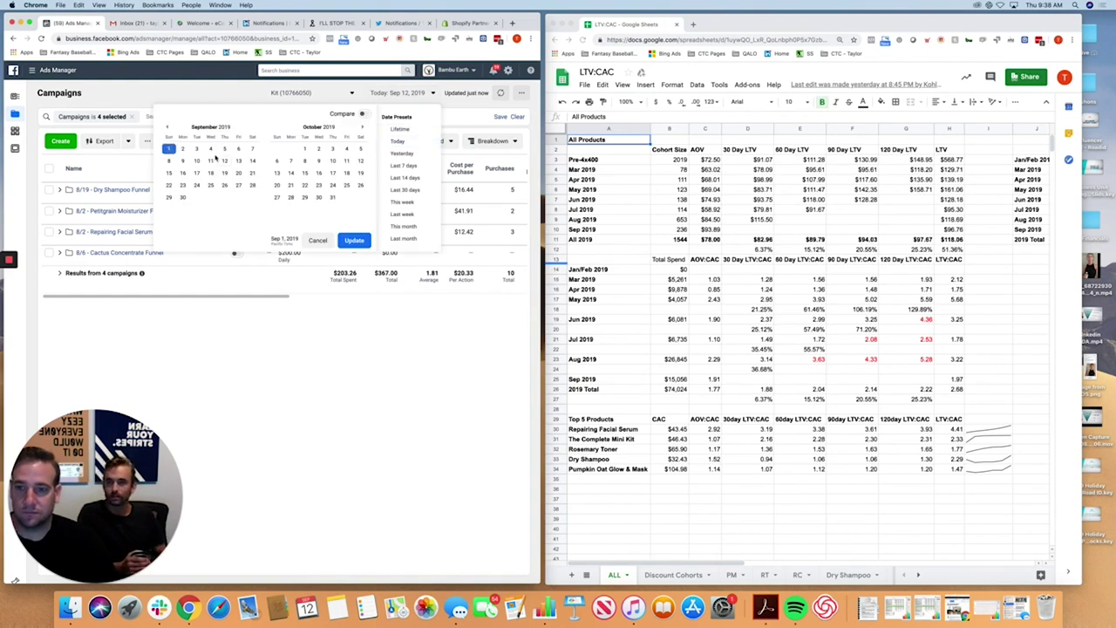
pyautogui.click(225, 162)
pyautogui.click(354, 240)
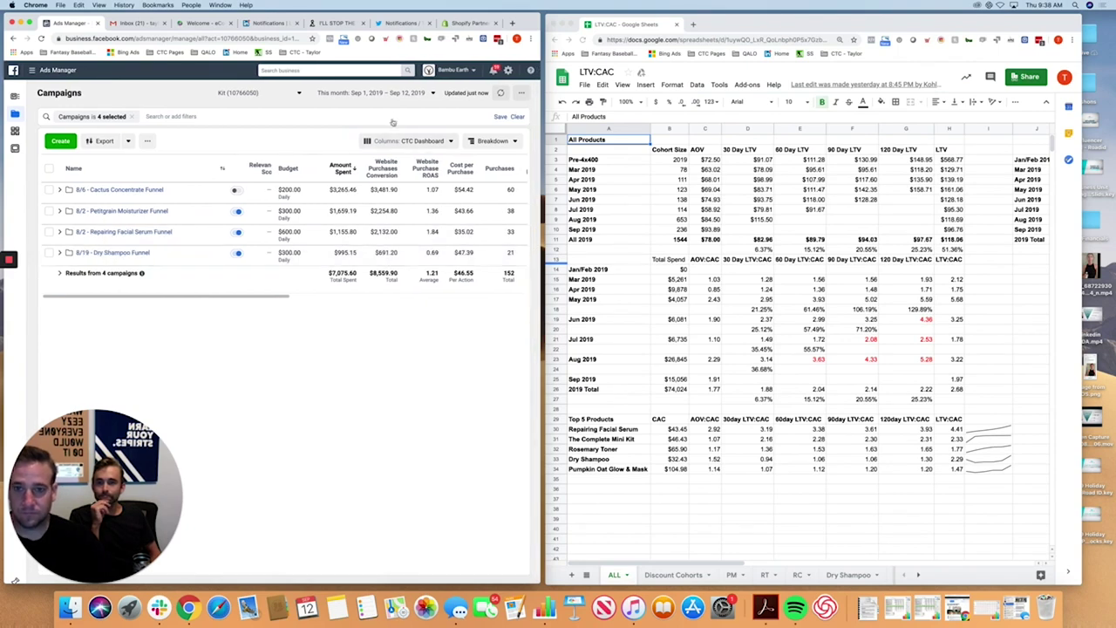
# Set the campaign report's date range to August 1–31, 2019, dismissing the Adobe compatibility warning
pyautogui.click(347, 93)
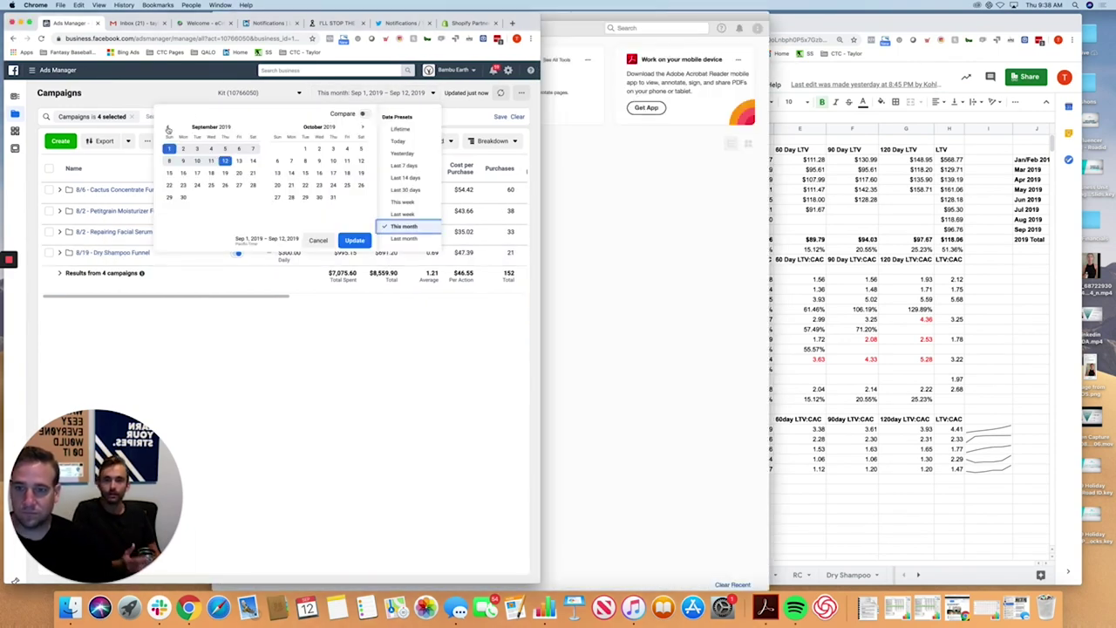
pyautogui.click(169, 127)
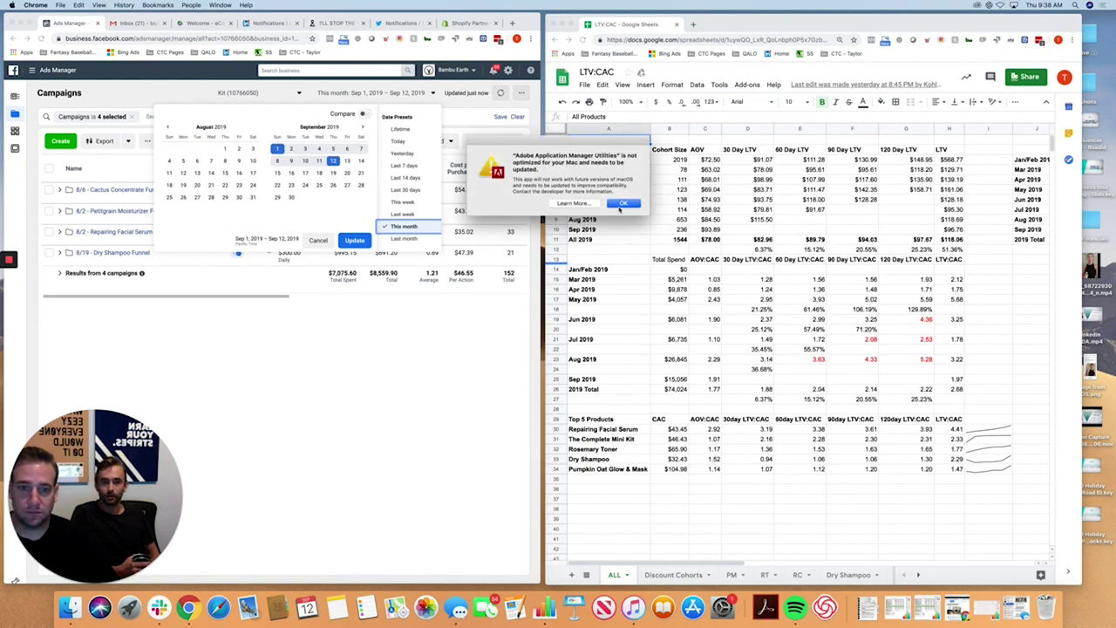
pyautogui.click(622, 203)
pyautogui.click(225, 149)
pyautogui.click(253, 197)
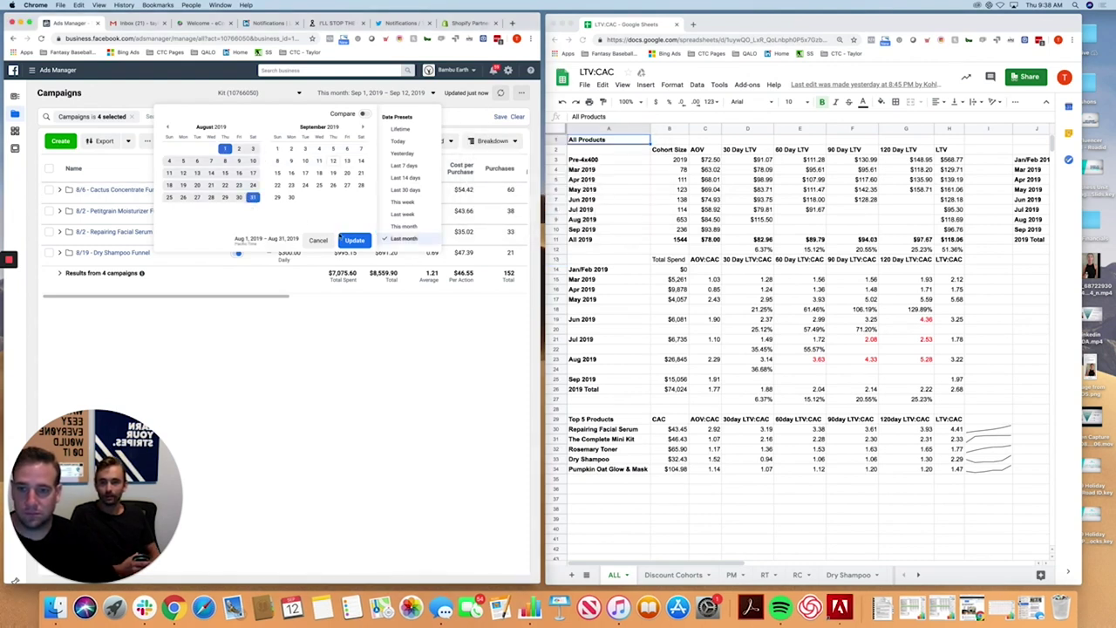
pyautogui.click(347, 240)
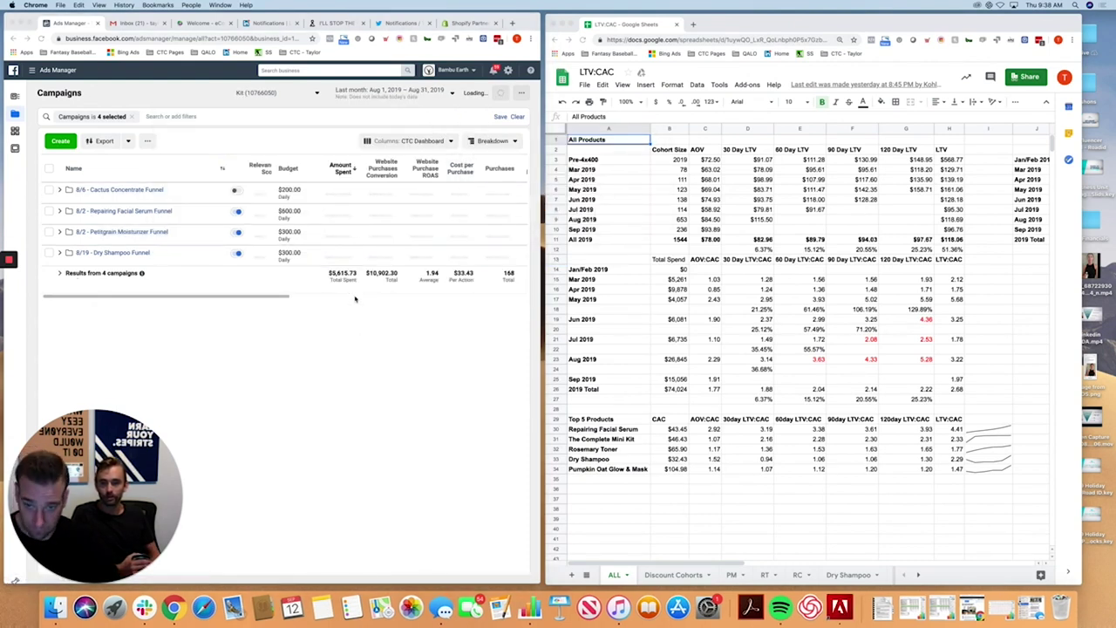
# Clear away the Acrobat Pro DC window and close its crash reports without reopening the program or sending a report
pyautogui.click(676, 320)
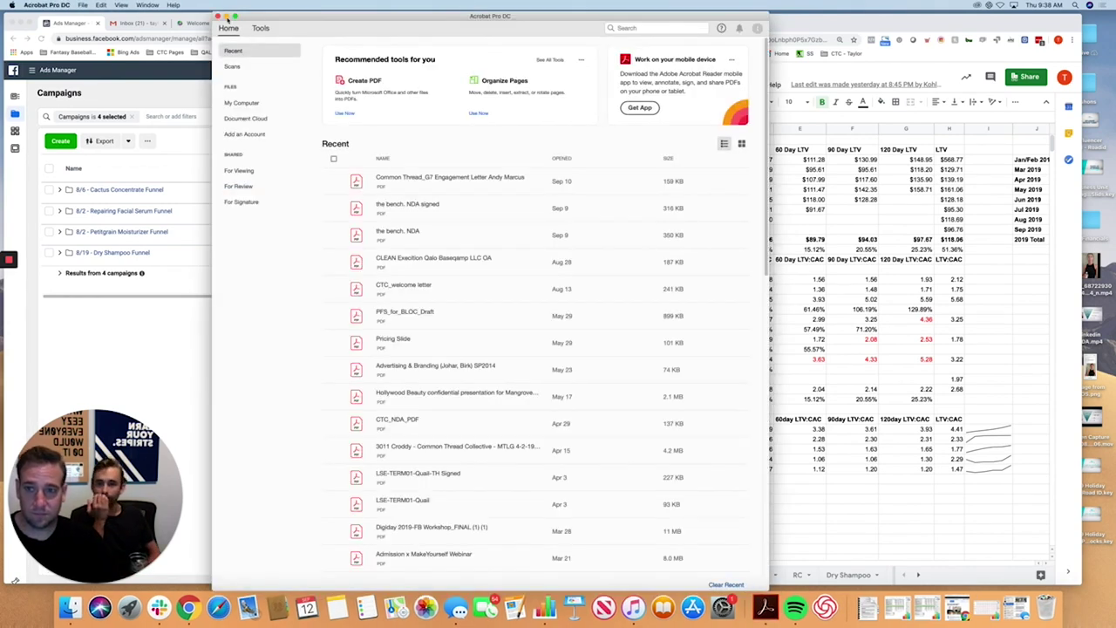
pyautogui.click(227, 16)
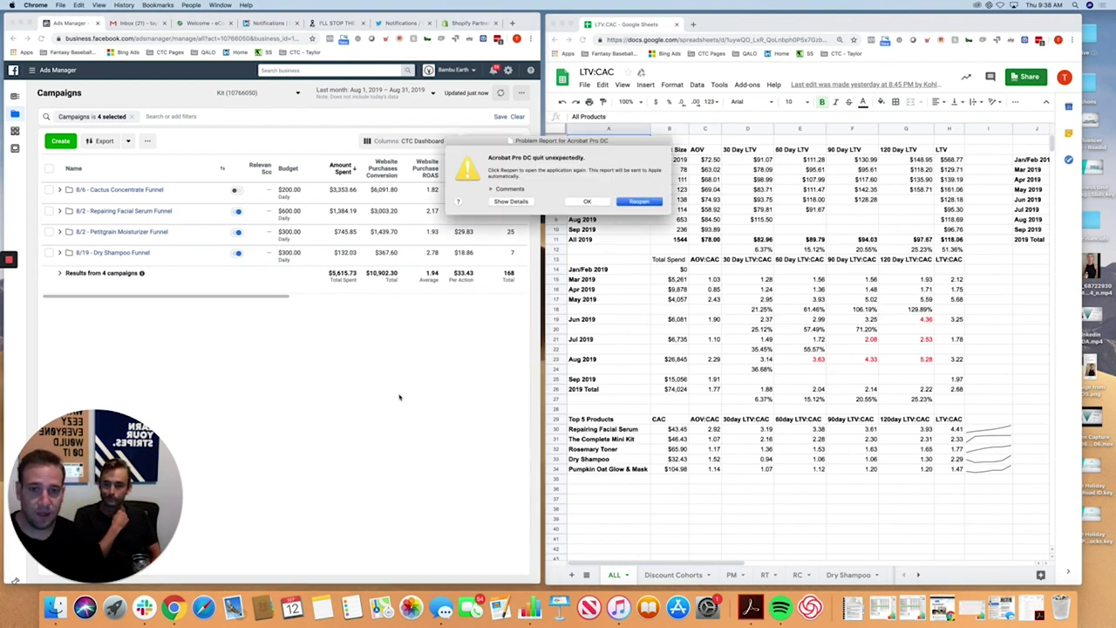
pyautogui.click(588, 203)
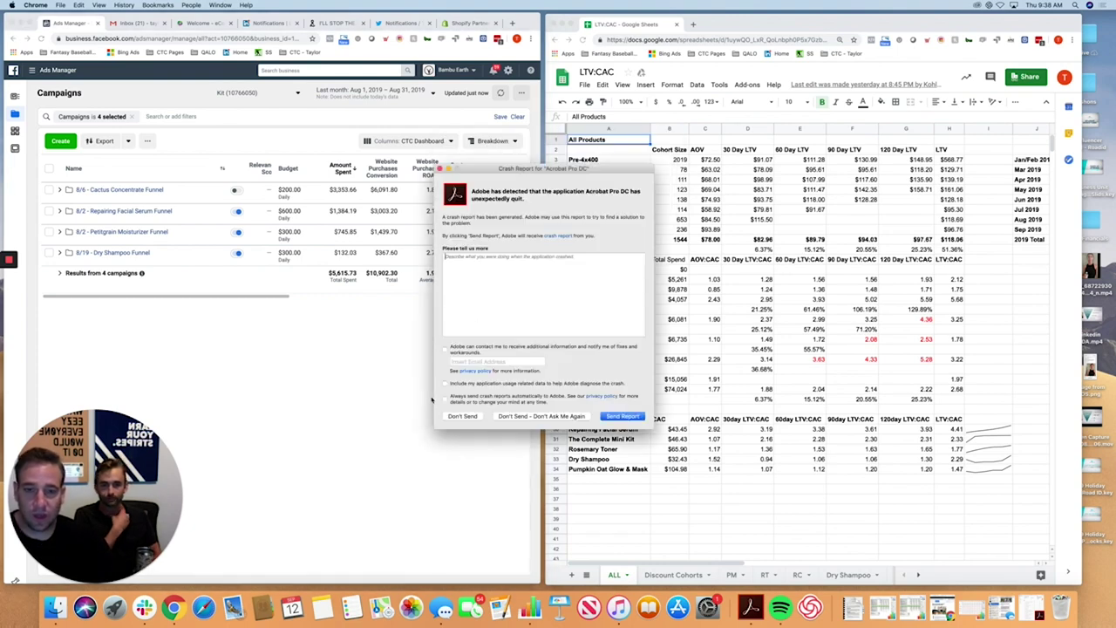
pyautogui.click(440, 167)
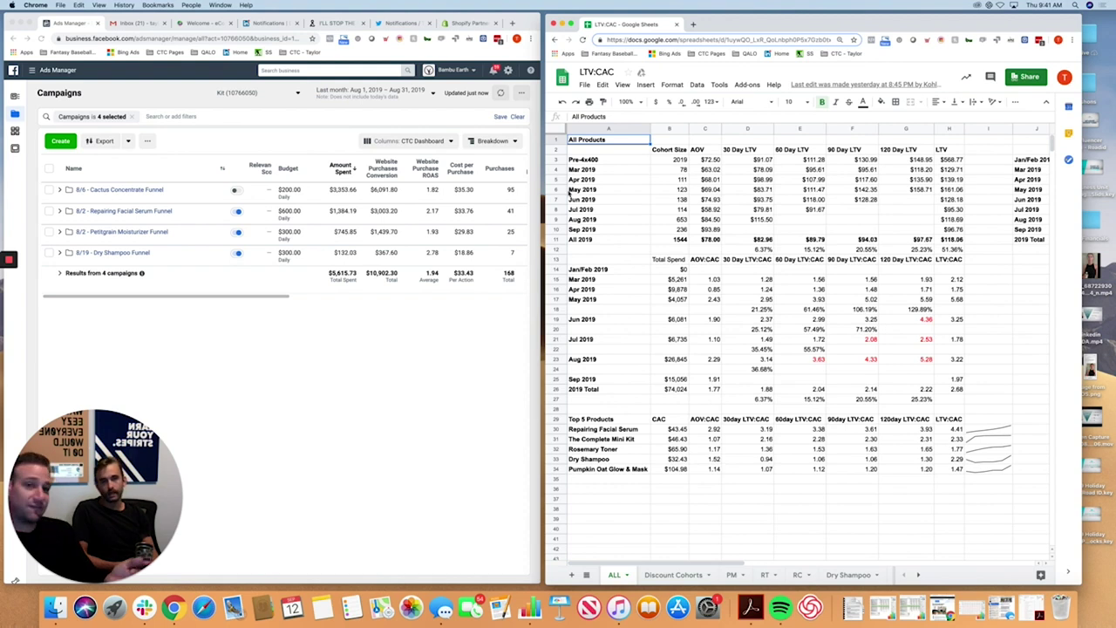
# Highlight the Pre-4x400 cohort row in the LTV:CAC spreadsheet and inspect the formula behind its LTV
pyautogui.click(555, 160)
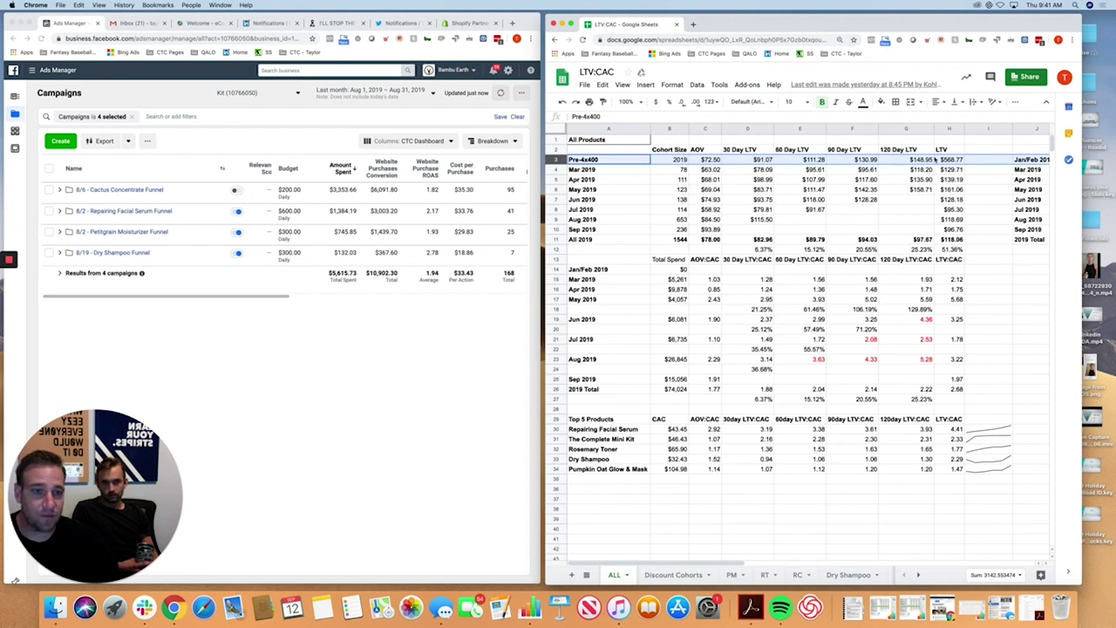
pyautogui.click(954, 159)
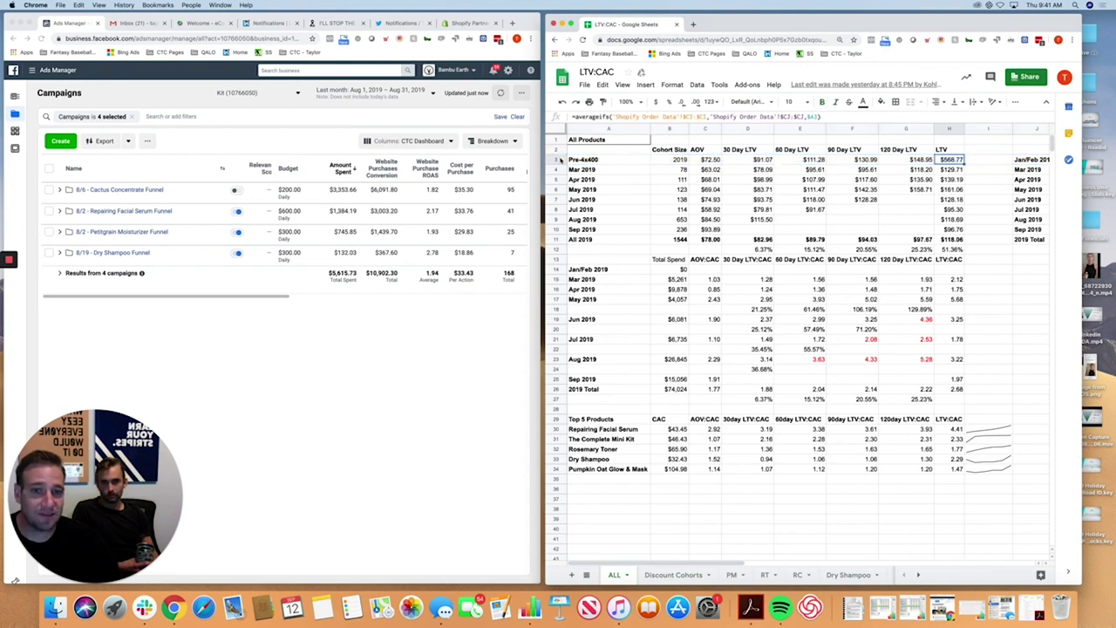
pyautogui.click(554, 160)
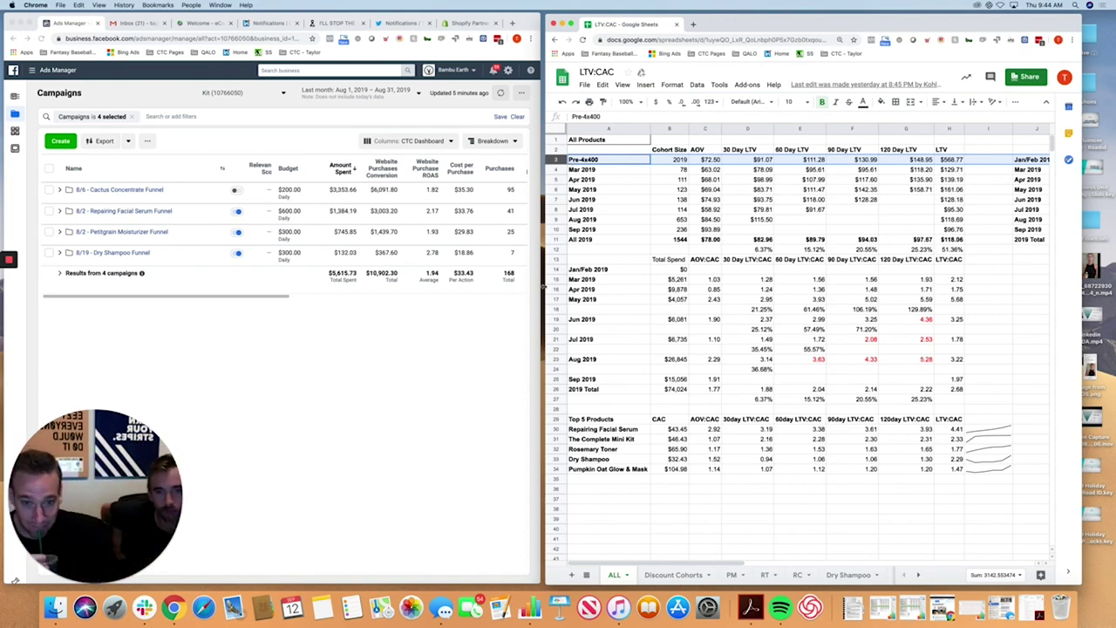
# Widen the LTV:CAC spreadsheet window over Ads Manager and enlarge its page zoom
pyautogui.moveTo(544, 288); pyautogui.dragTo(225, 284)
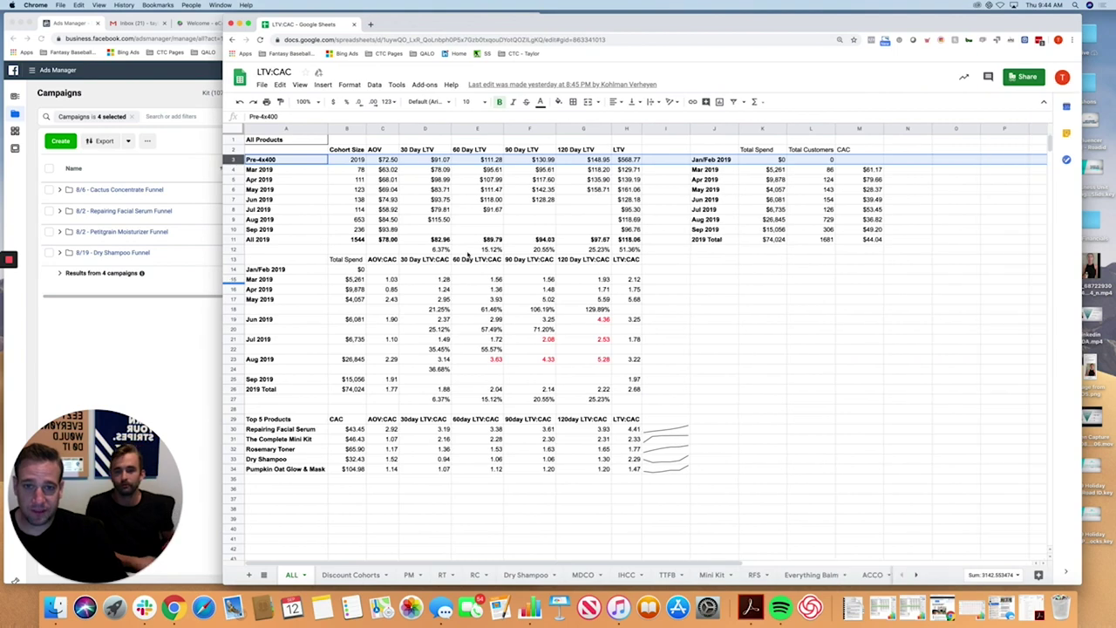
pyautogui.press('super+equal')
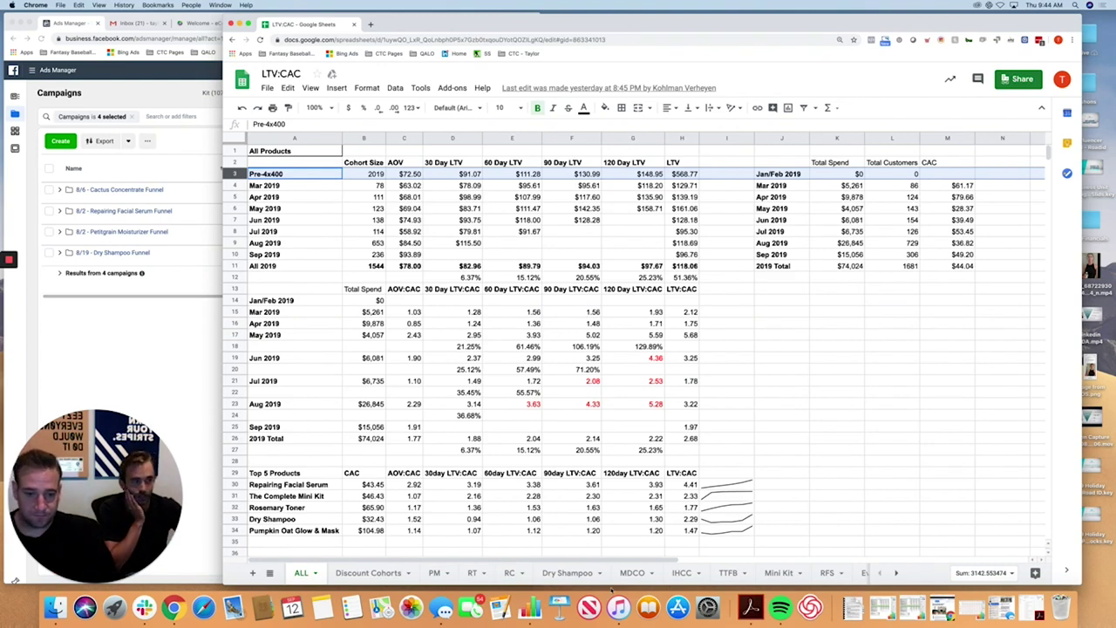
# Open the Shopify Order Data sheet and examine its order rows across to the first-product, LTV and cohort columns
pyautogui.hscroll(10, 596, 576)
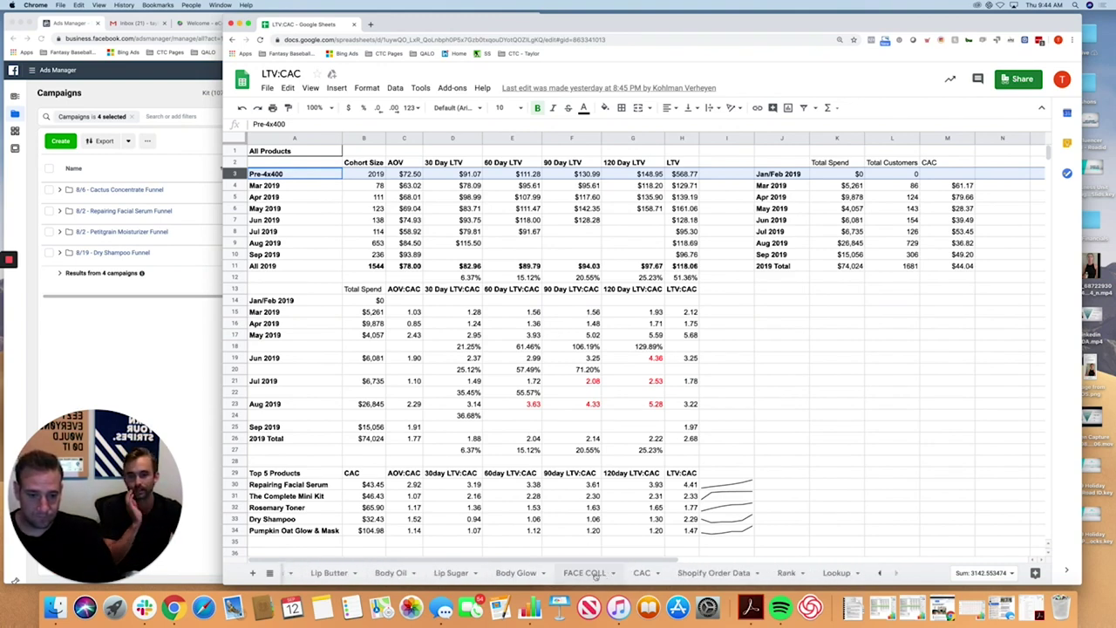
pyautogui.click(713, 572)
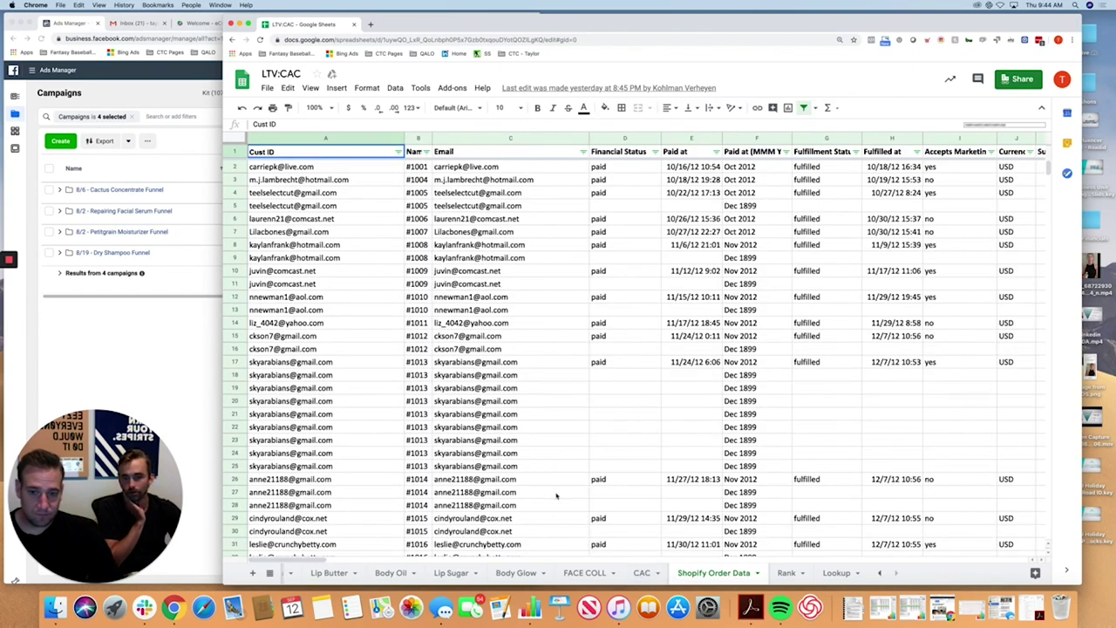
pyautogui.hscroll(3, 580, 540)
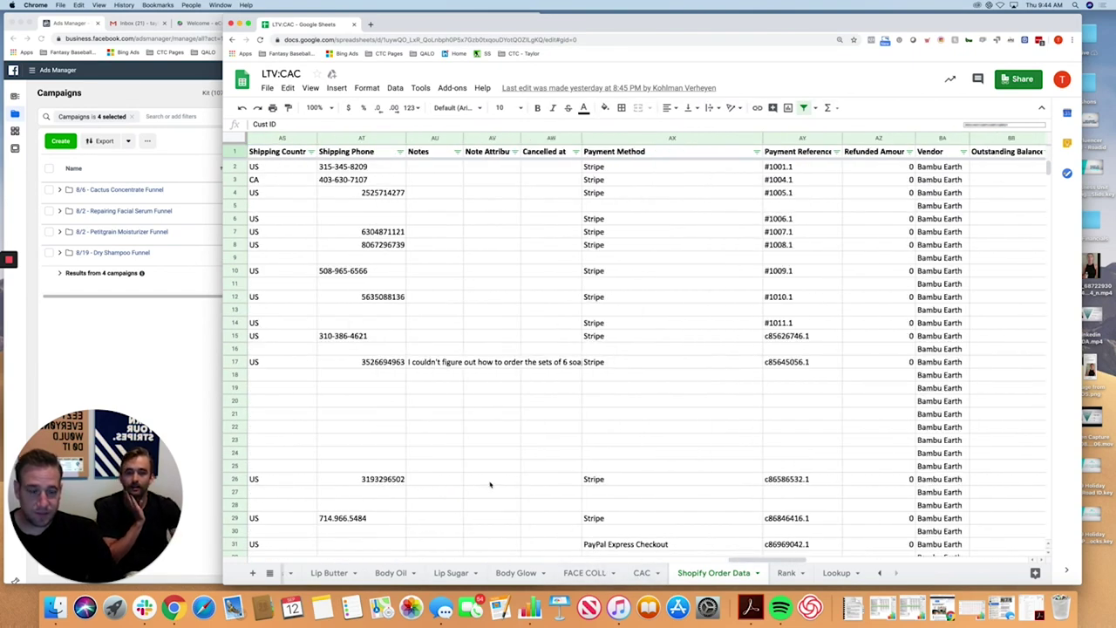
pyautogui.hscroll(-15, 585, 479)
pyautogui.scroll(-20, 585, 478)
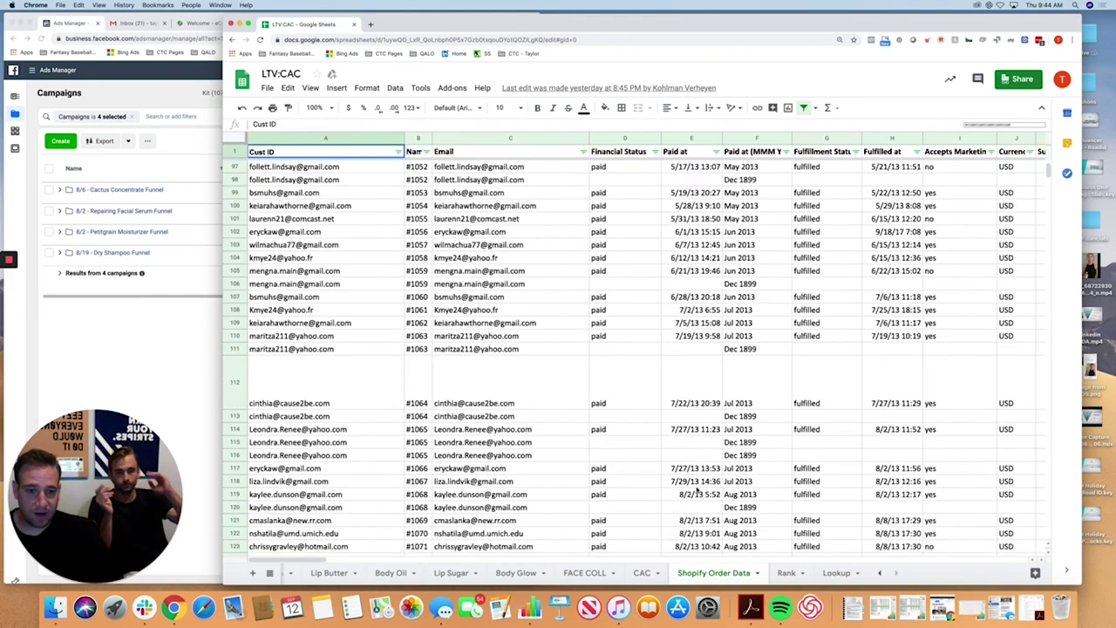
pyautogui.hscroll(20, 697, 491)
pyautogui.scroll(-10, 698, 491)
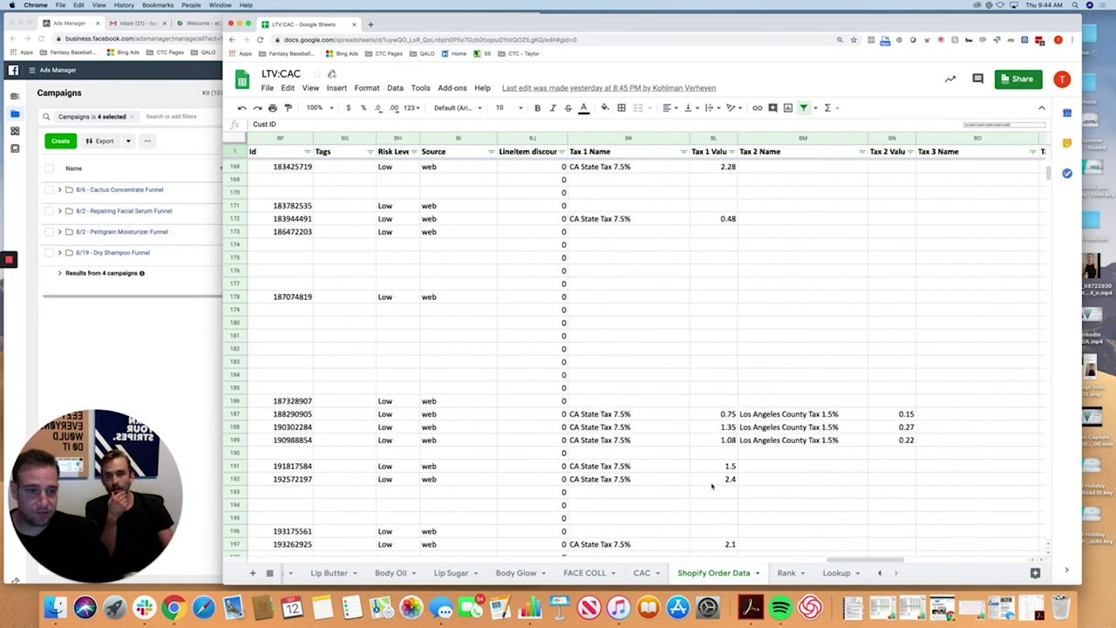
pyautogui.scroll(-10, 709, 487)
pyautogui.click(839, 572)
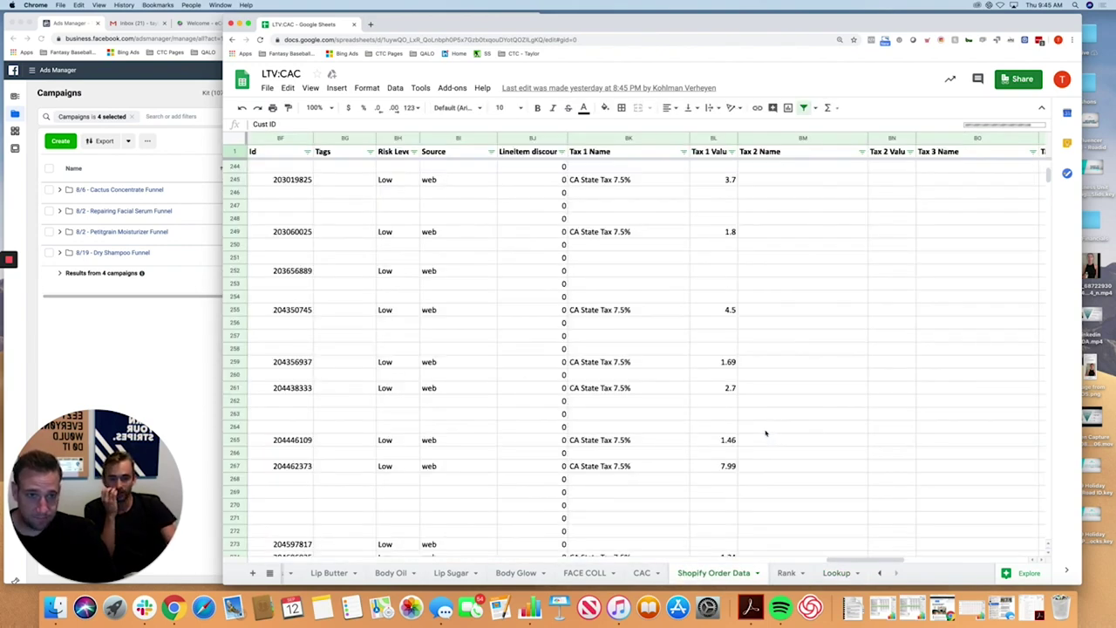
pyautogui.hscroll(10, 765, 433)
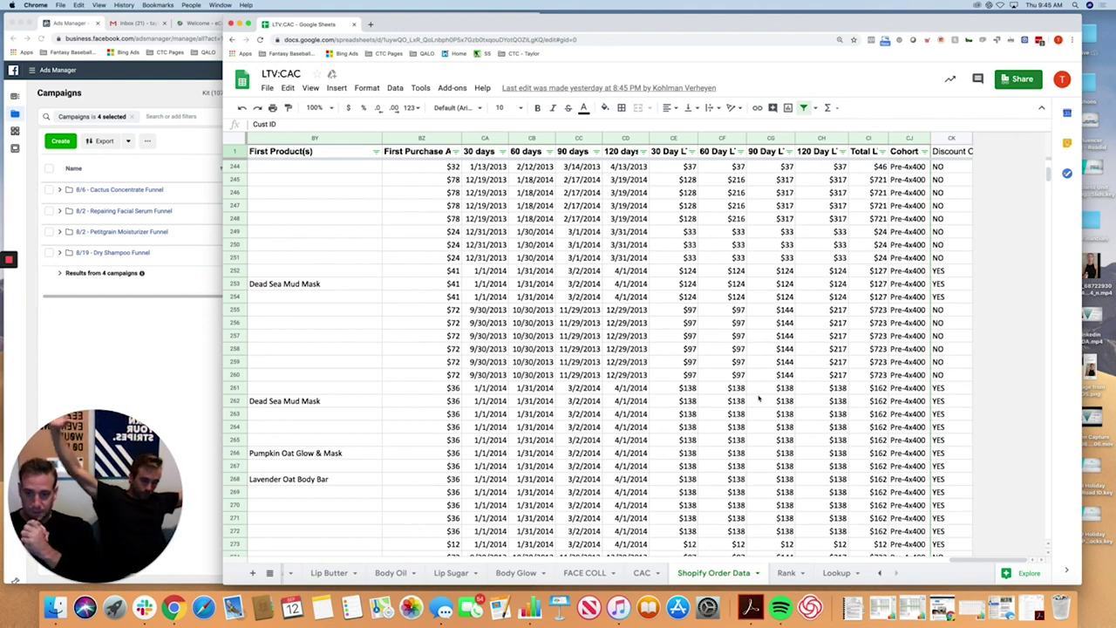
# Check the ad costs in the CAC sheet and review the LTV and cohort columns of Shopify Order Data up to the first orders
pyautogui.click(642, 573)
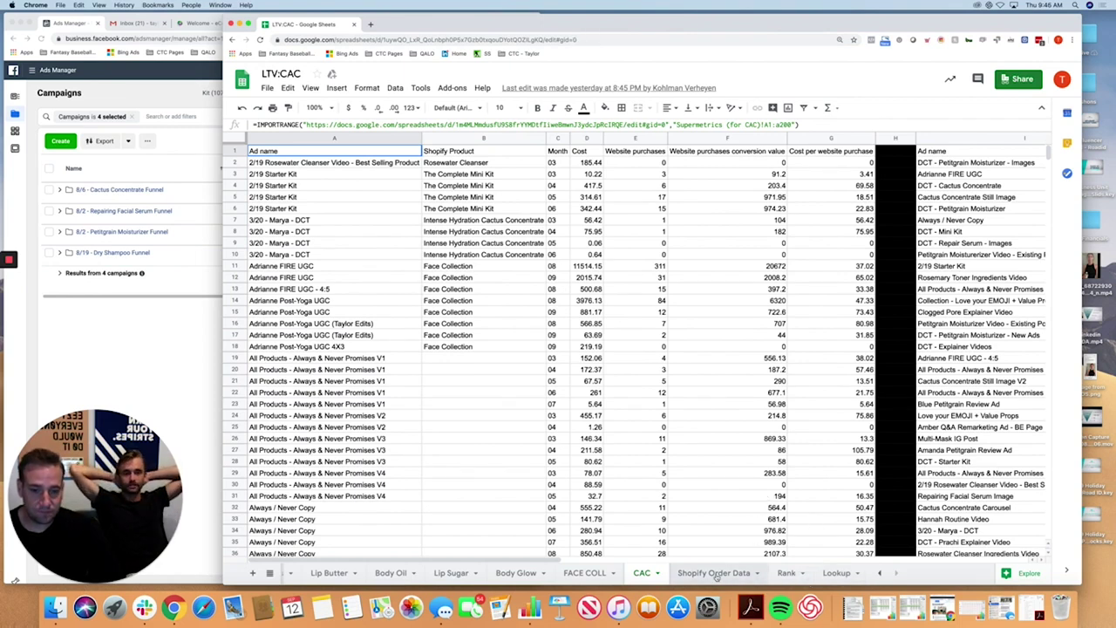
pyautogui.hotkey('alt', 'Down')
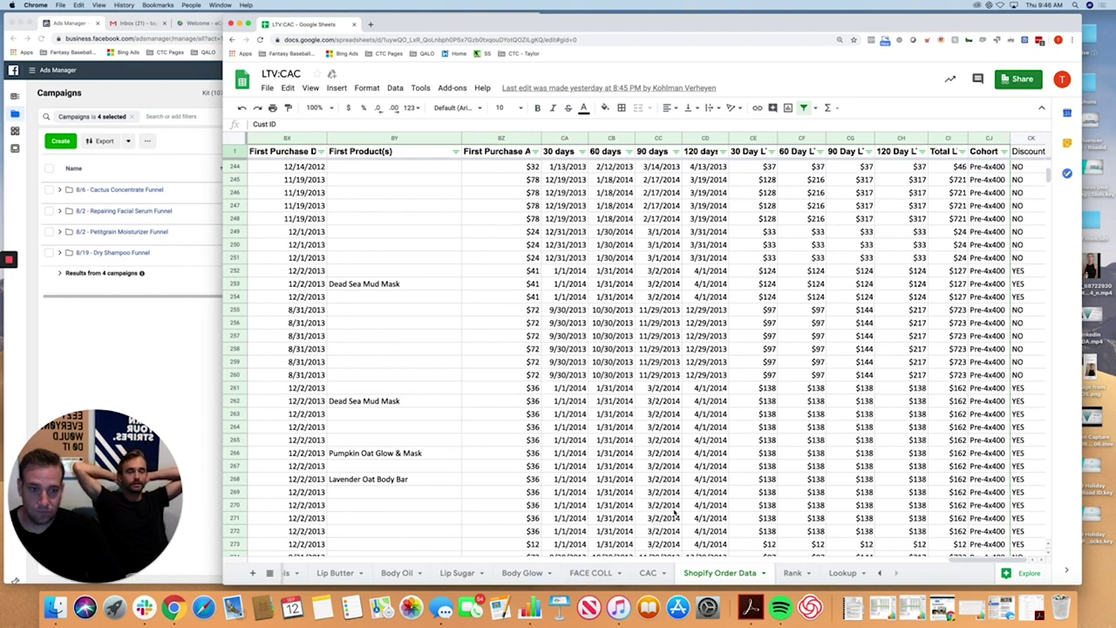
pyautogui.hscroll(2, 675, 515)
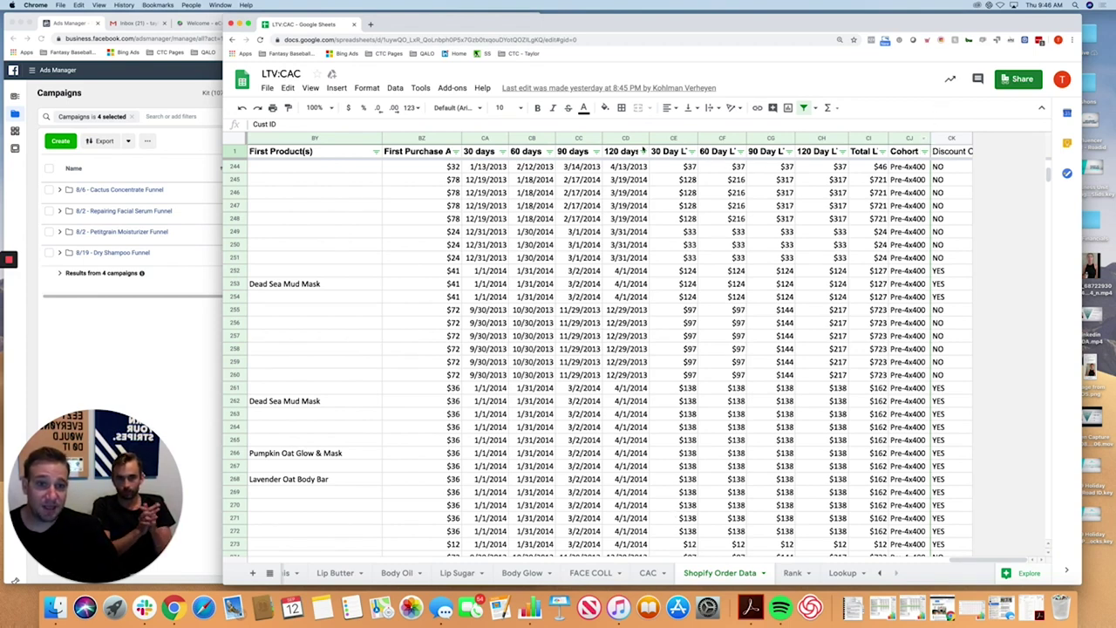
pyautogui.scroll(15, 800, 270)
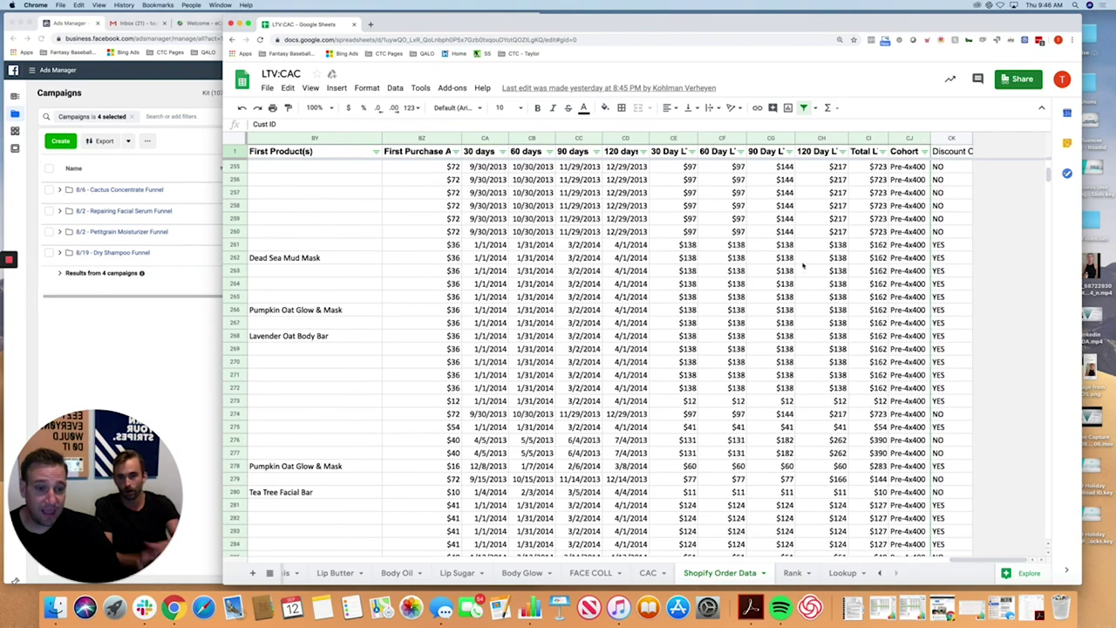
pyautogui.scroll(12, 896, 189)
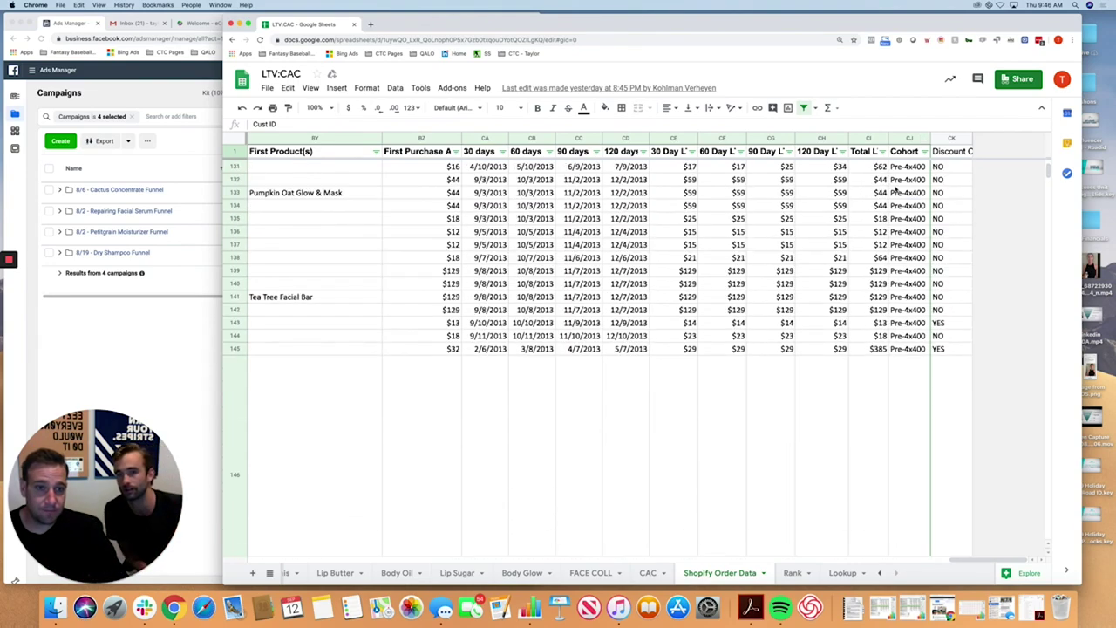
pyautogui.scroll(20, 499, 223)
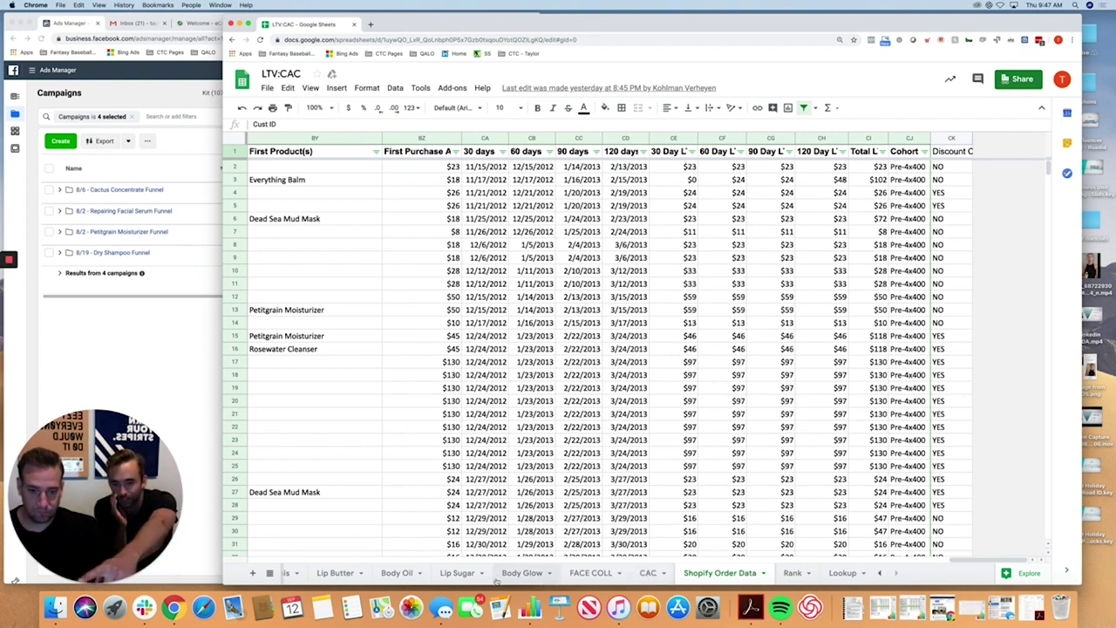
# Open the Complete Collection sheet to view that product's cohort LTV and spend tables
pyautogui.hscroll(-10, 397, 572)
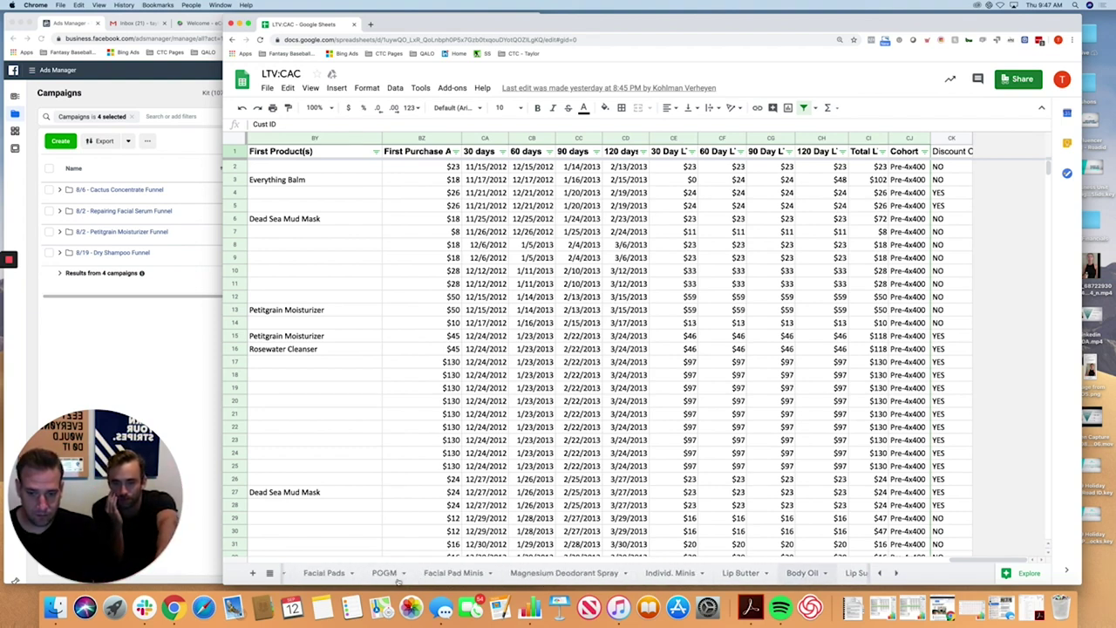
pyautogui.hscroll(-5, 376, 577)
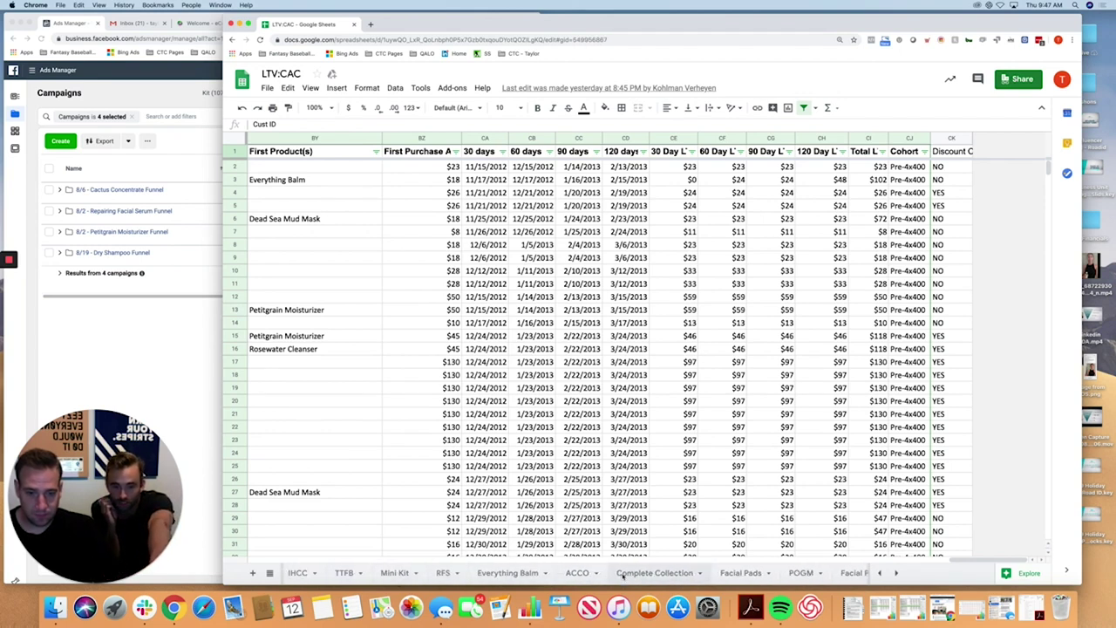
pyautogui.click(630, 574)
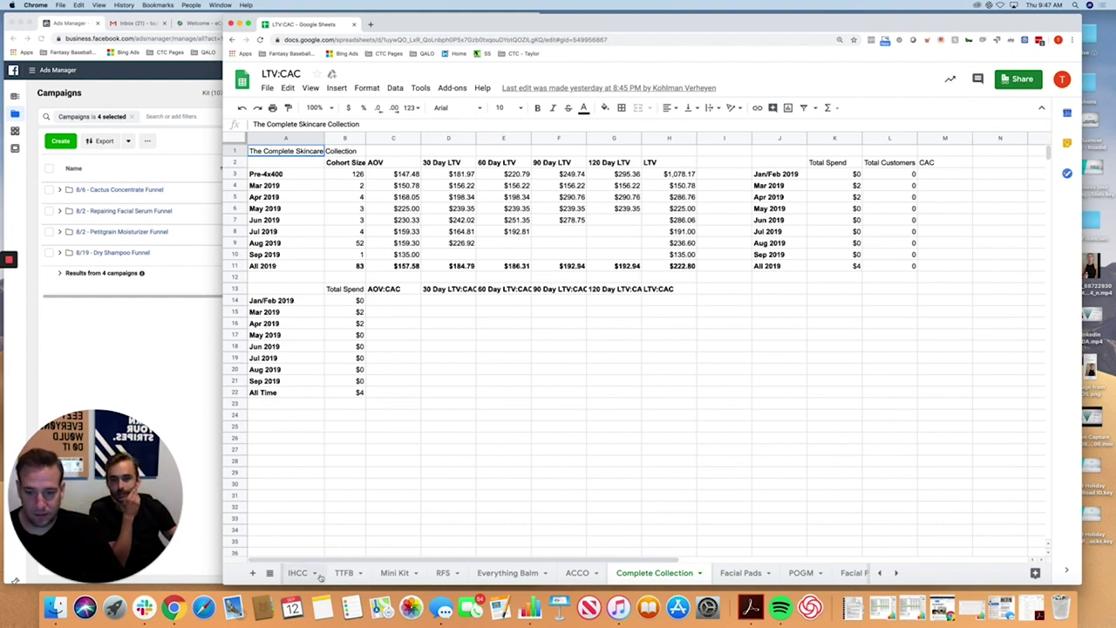
# Open the PM sheet for Petitgrain Moisturizer and inspect the formula behind its All 2019 CAC
pyautogui.hscroll(-5, 366, 575)
pyautogui.click(415, 572)
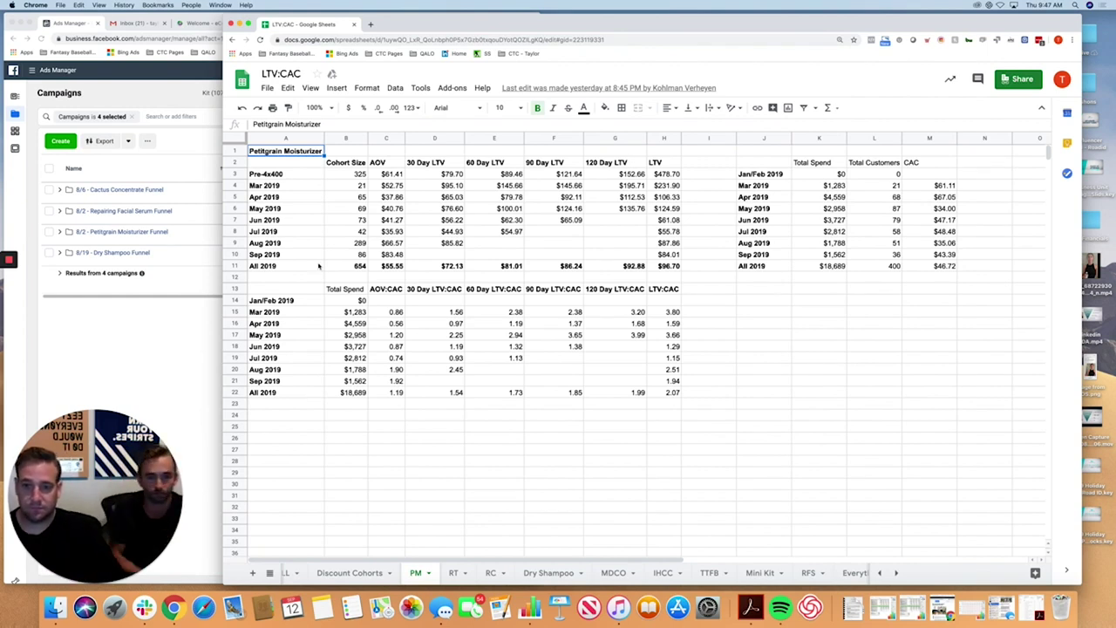
pyautogui.click(923, 268)
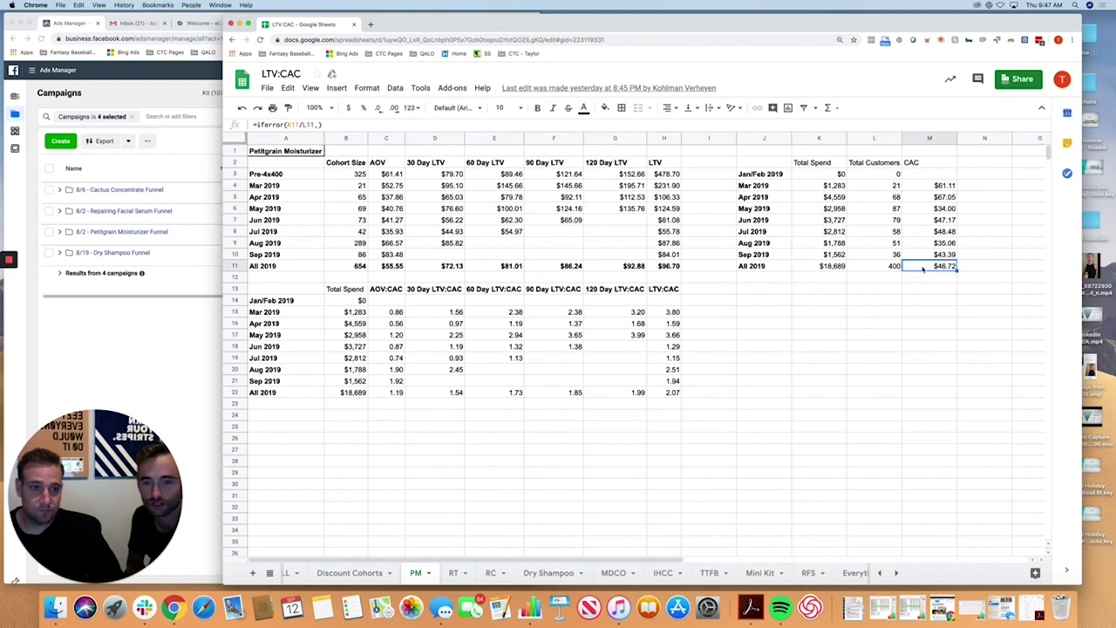
# Examine the All 2019 row of the Petitgrain Moisturizer cohorts, including the formulas behind its 30 Day LTV and CAC
pyautogui.click(235, 265)
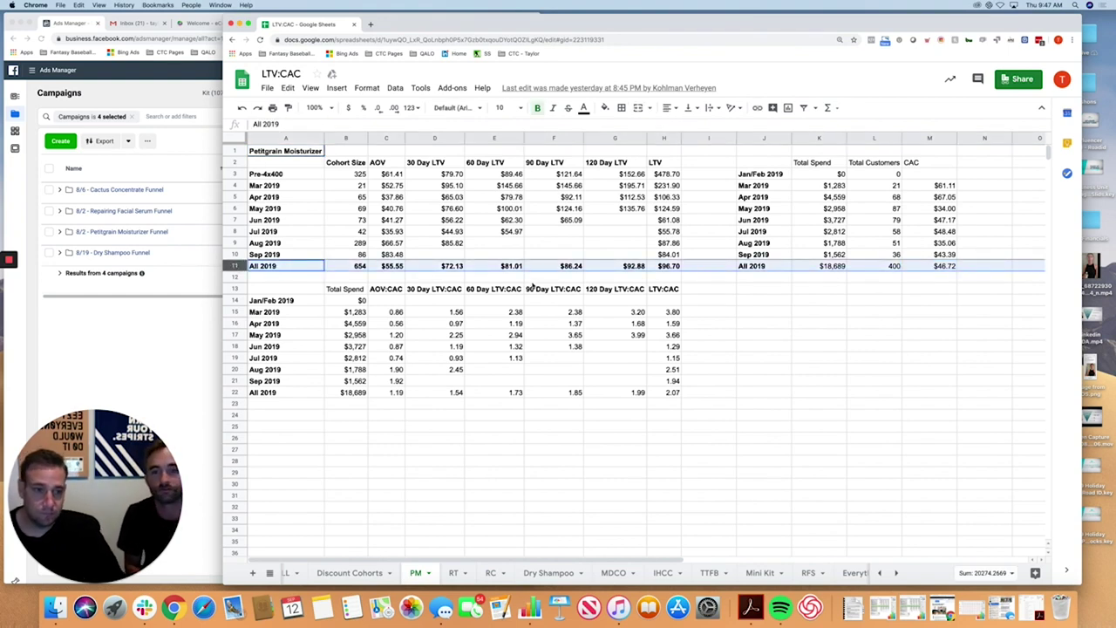
pyautogui.click(451, 267)
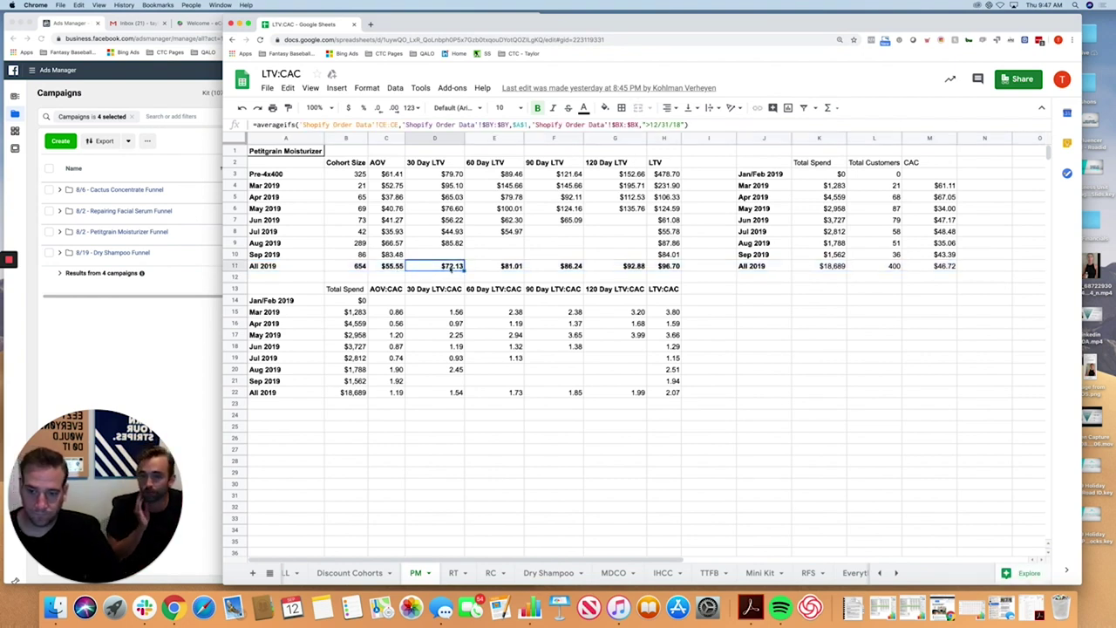
pyautogui.click(235, 267)
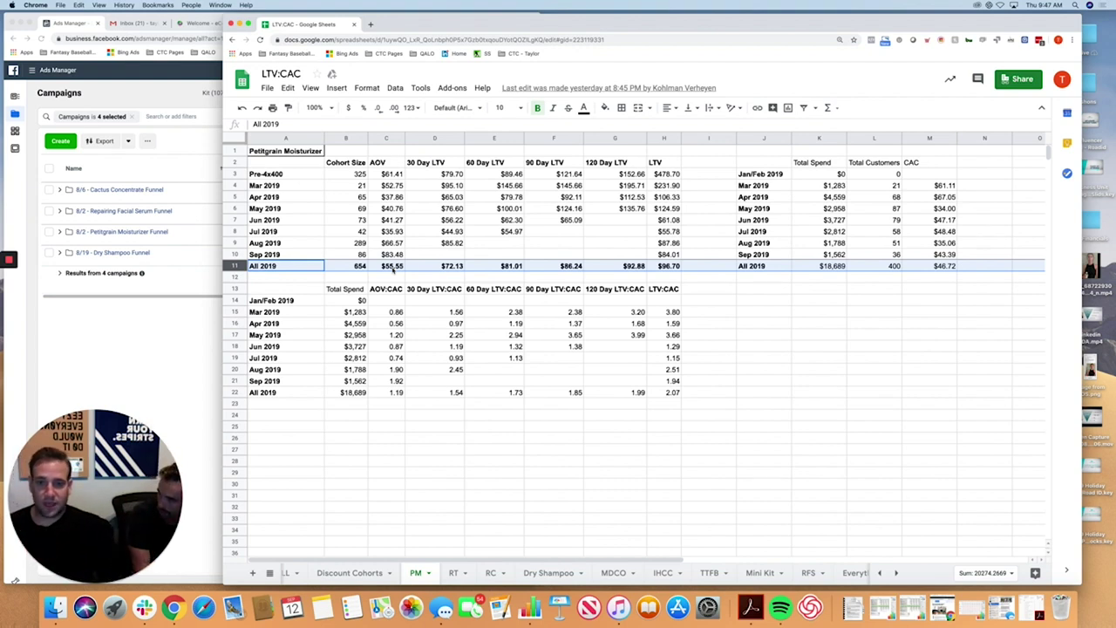
pyautogui.click(931, 266)
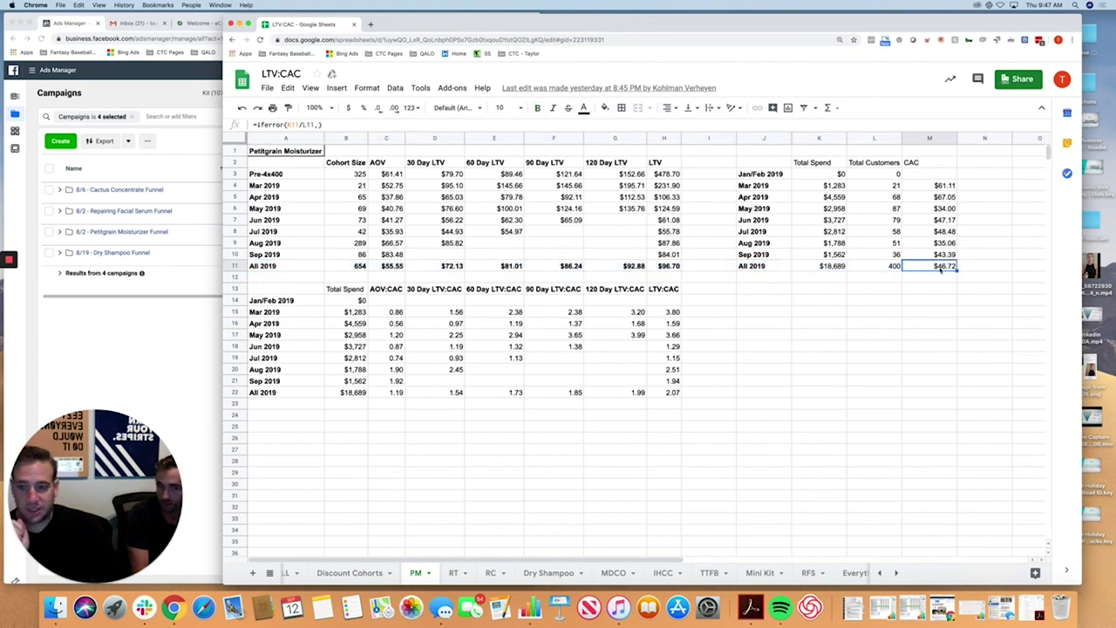
pyautogui.doubleClick(939, 267)
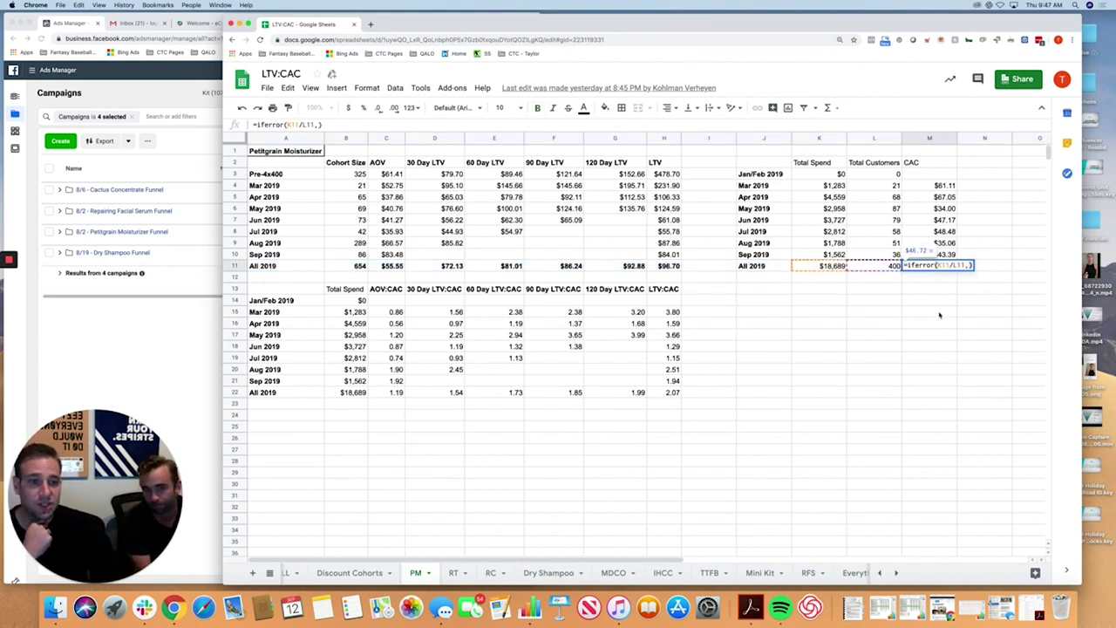
pyautogui.press('Escape')
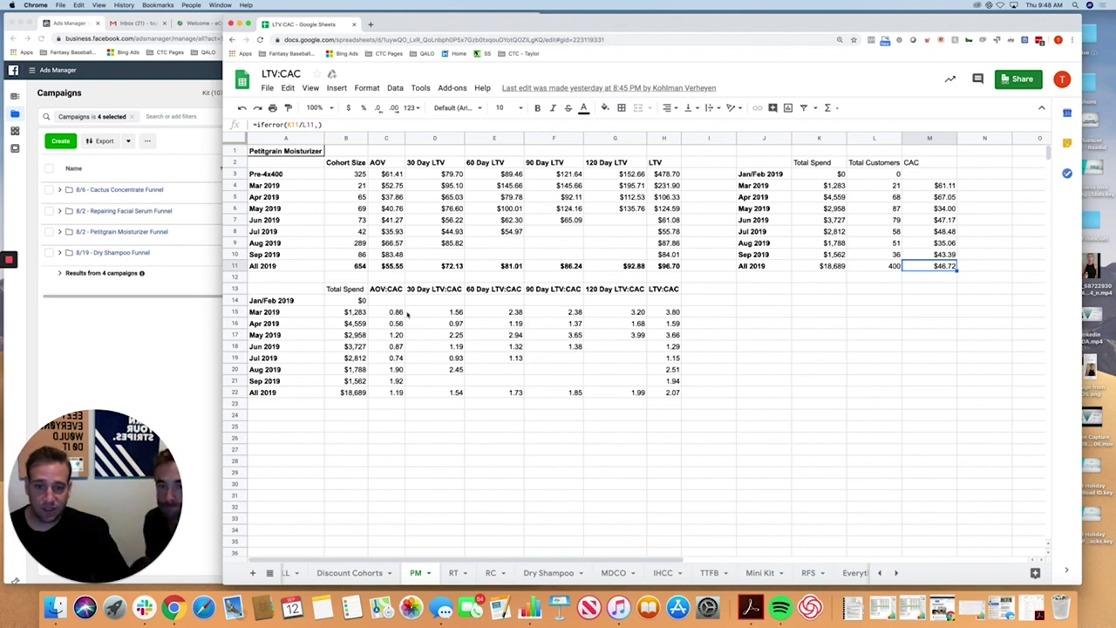
# Inspect the All 2019 AOV:CAC formula and compare the CAC with the All 2019 AOV and 30 Day LTV
pyautogui.click(393, 394)
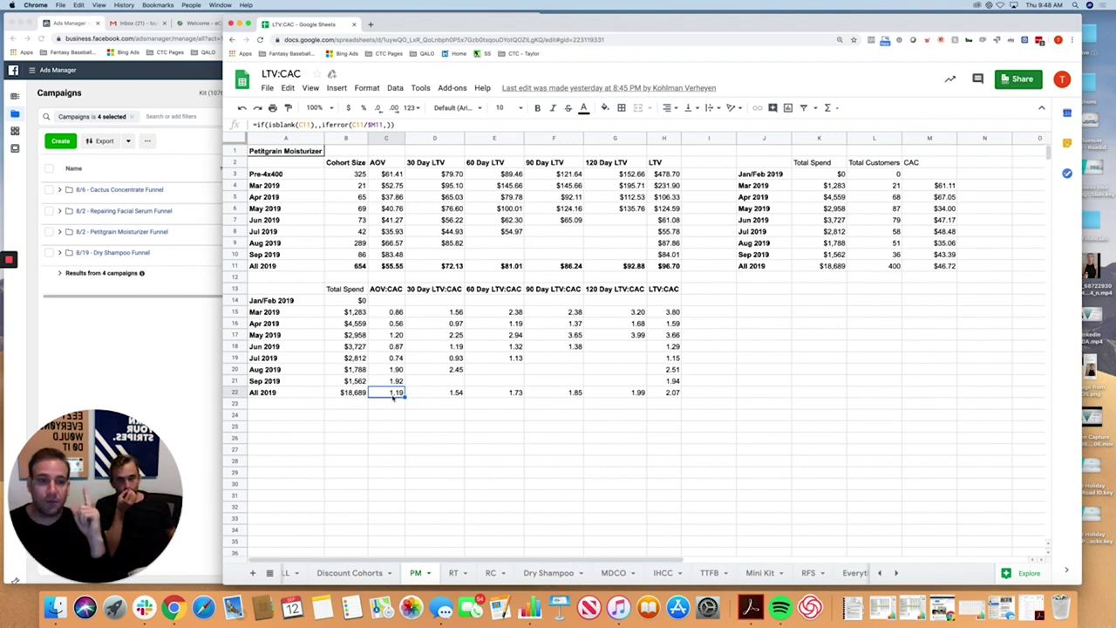
pyautogui.click(933, 265)
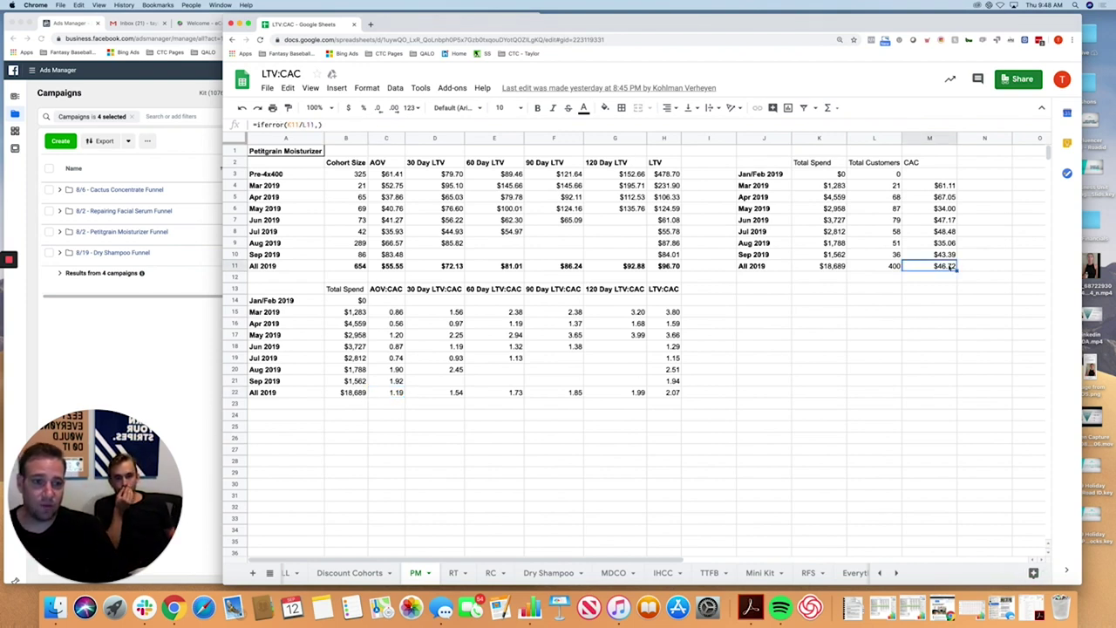
pyautogui.click(235, 265)
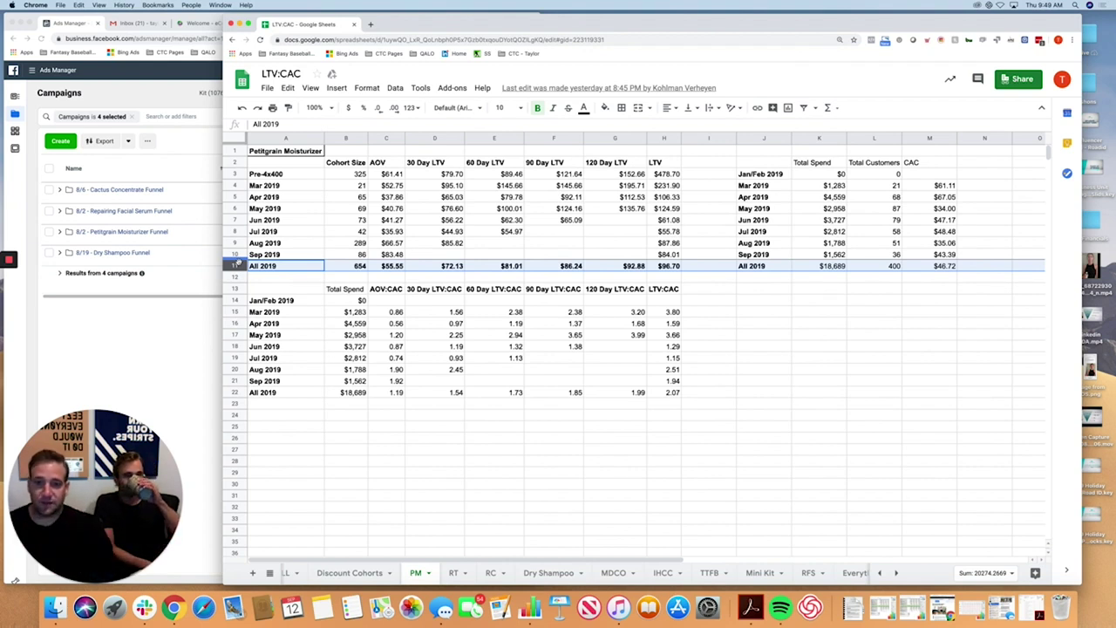
pyautogui.click(436, 266)
pyautogui.press('Left')
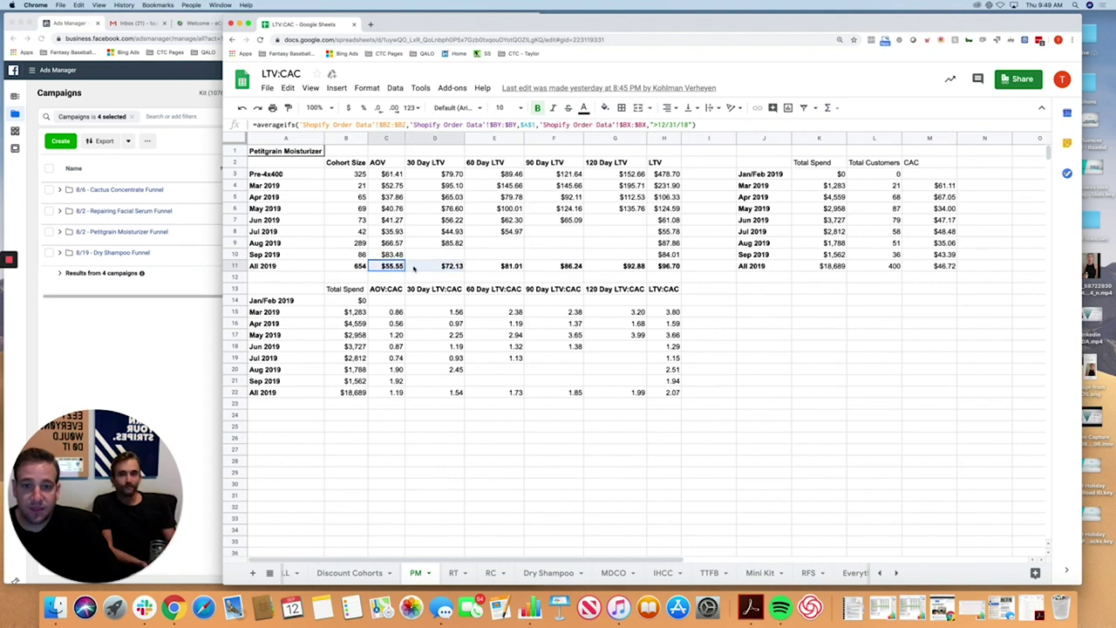
pyautogui.keyDown('shift'); pyautogui.click(414, 269); pyautogui.keyUp('shift')
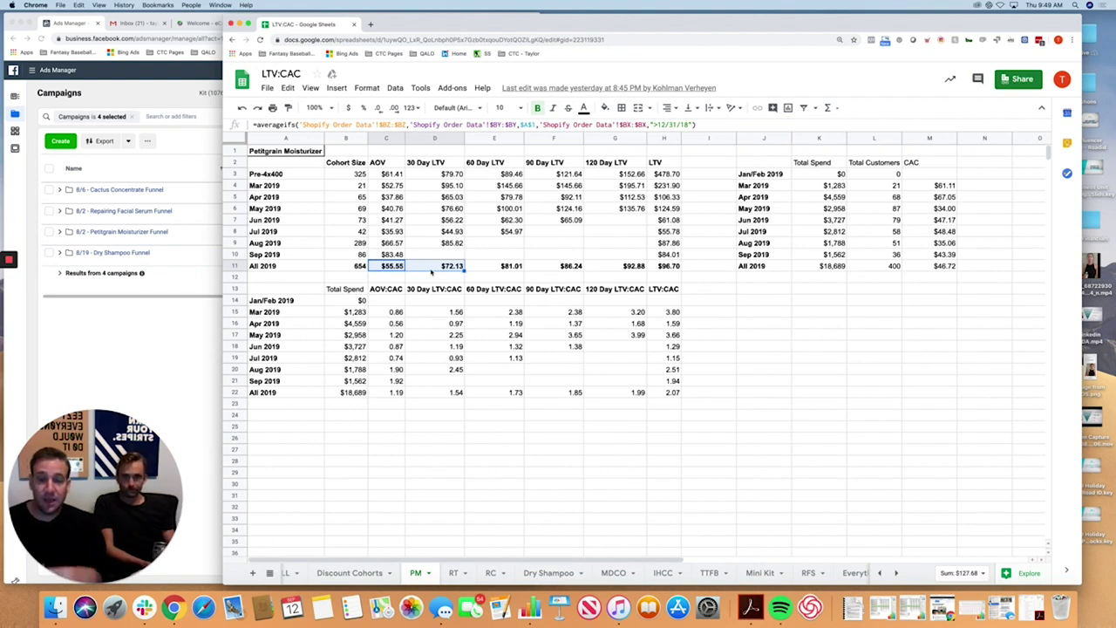
# Review the All 2019 LTV:CAC ratios from the 30-day column through the 120-day column
pyautogui.click(446, 394)
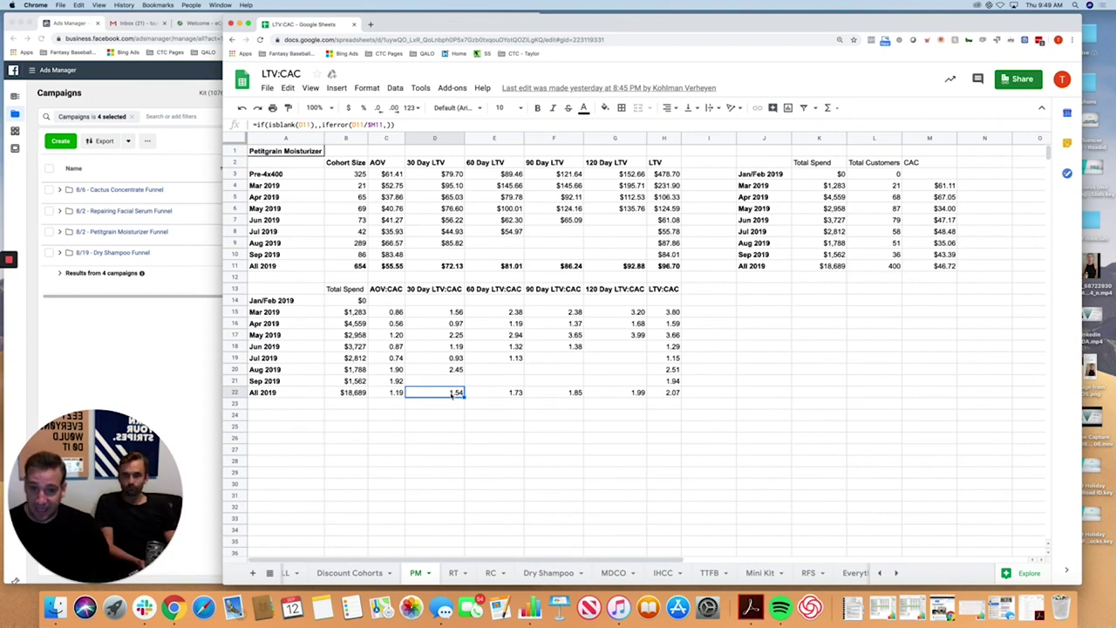
pyautogui.hscroll(2, 464, 382)
pyautogui.scroll(-1, 523, 385)
pyautogui.click(475, 382)
pyautogui.click(544, 383)
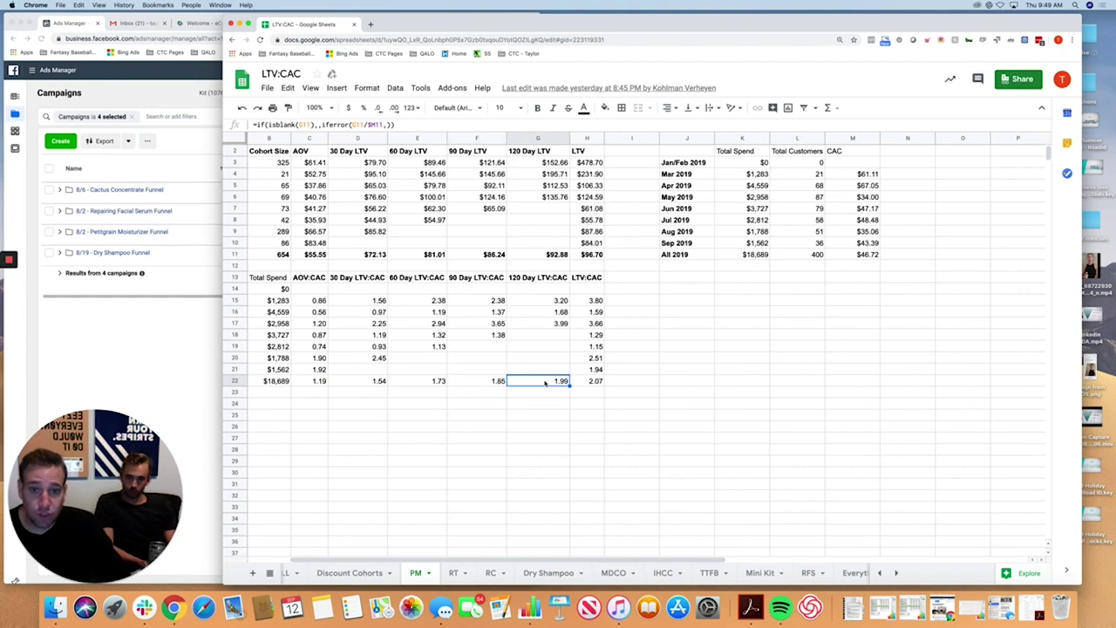
pyautogui.hscroll(-2, 544, 383)
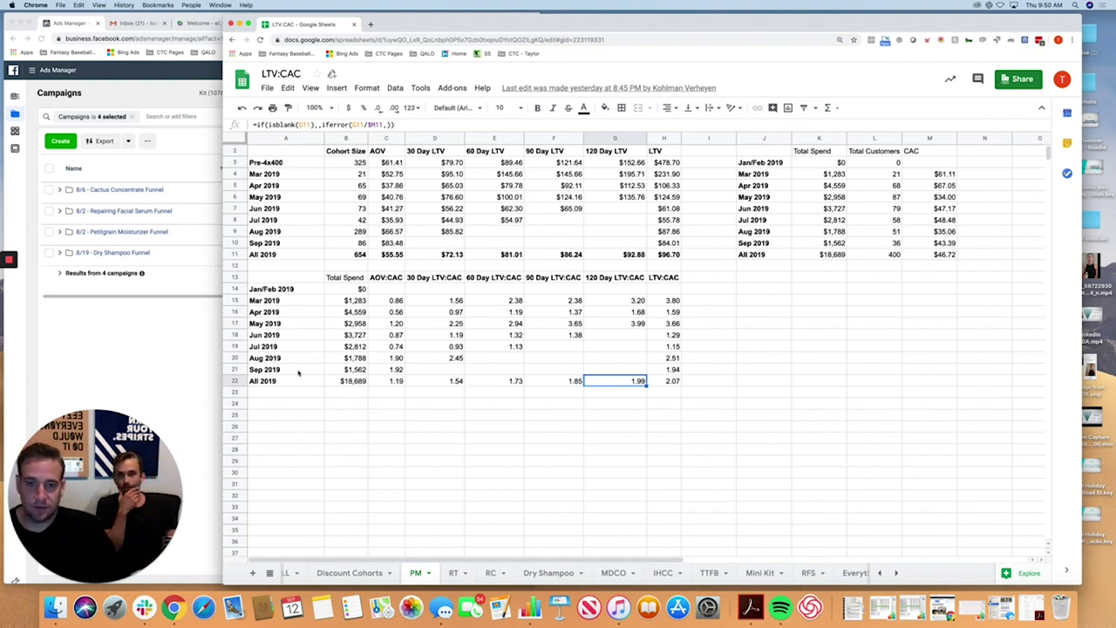
# Compare the Aug and Sep 2019 ratio rows with the Mar–Jul 2019 rows, checking the AOV:CAC of Jul back to May
pyautogui.click(237, 358)
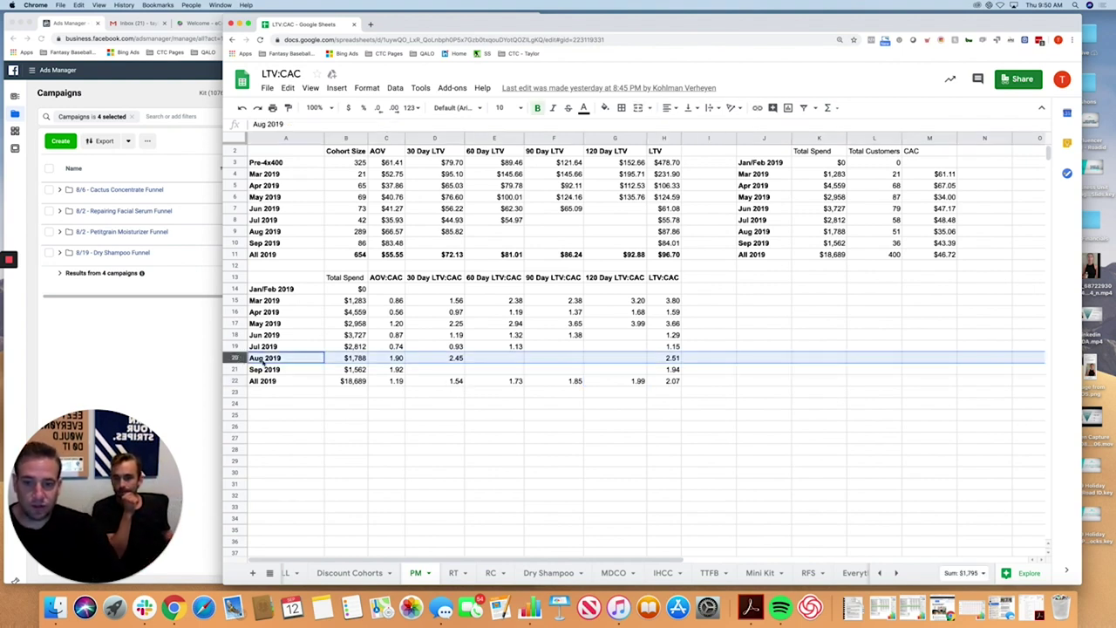
pyautogui.keyDown('shift'); pyautogui.click(237, 370); pyautogui.keyUp('shift')
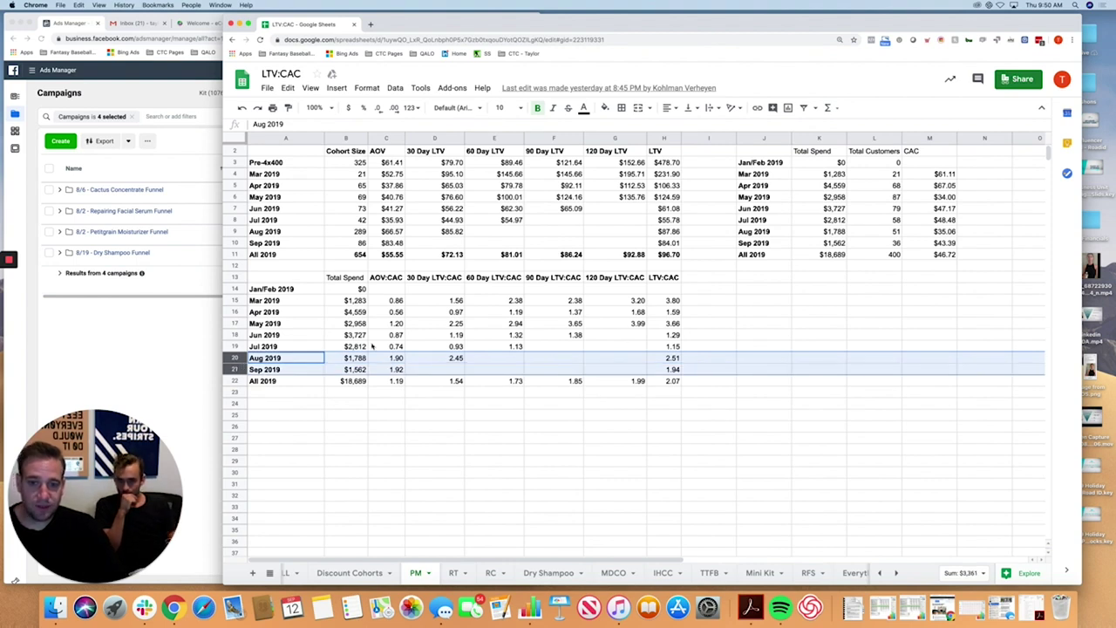
pyautogui.click(359, 347)
pyautogui.moveTo(282, 303); pyautogui.dragTo(672, 349)
pyautogui.click(398, 349)
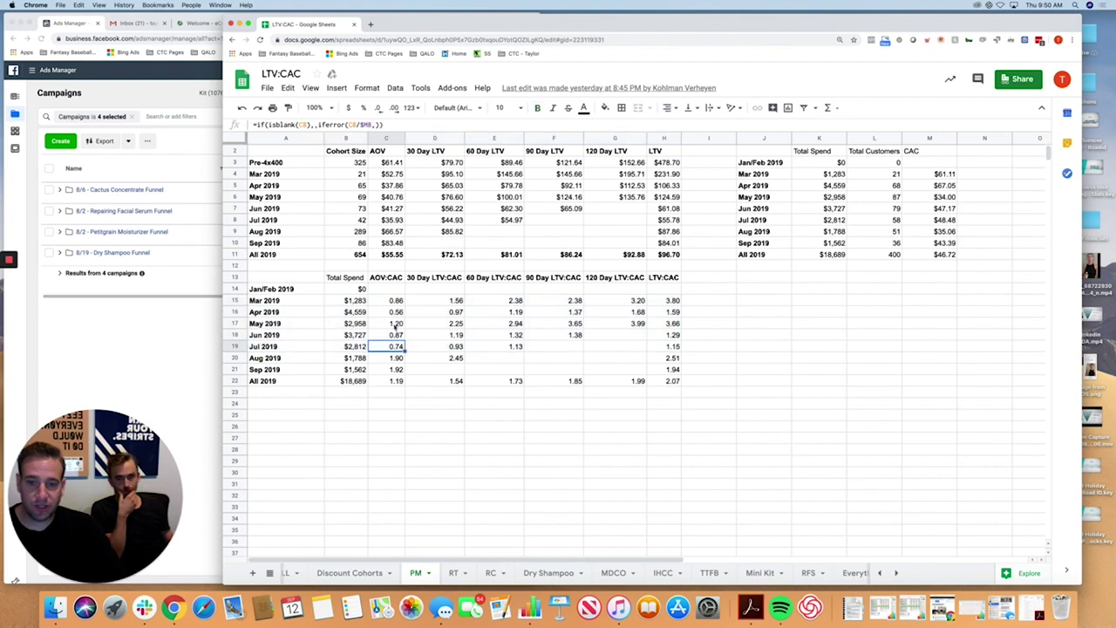
pyautogui.press('Up')
pyautogui.press('Up')
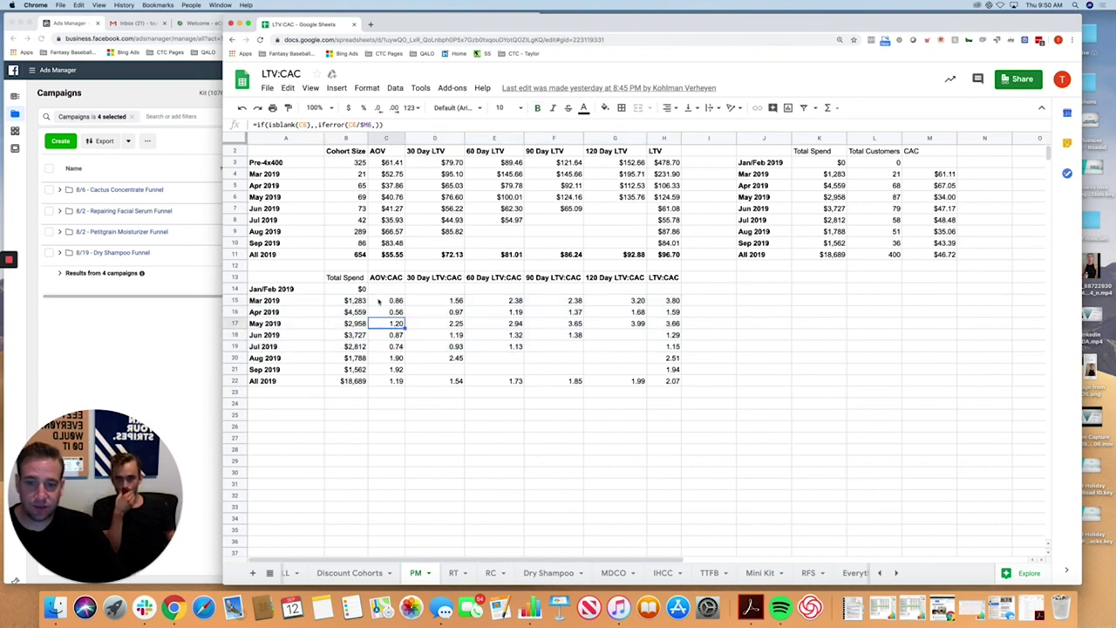
# Examine the Aug and Sep 2019 AOV:CAC ratios and the Aug 2019 LTV:CAC from 30 to 120 days
pyautogui.click(261, 358)
pyautogui.moveTo(233, 358); pyautogui.dragTo(234, 369)
pyautogui.moveTo(394, 358); pyautogui.dragTo(399, 370)
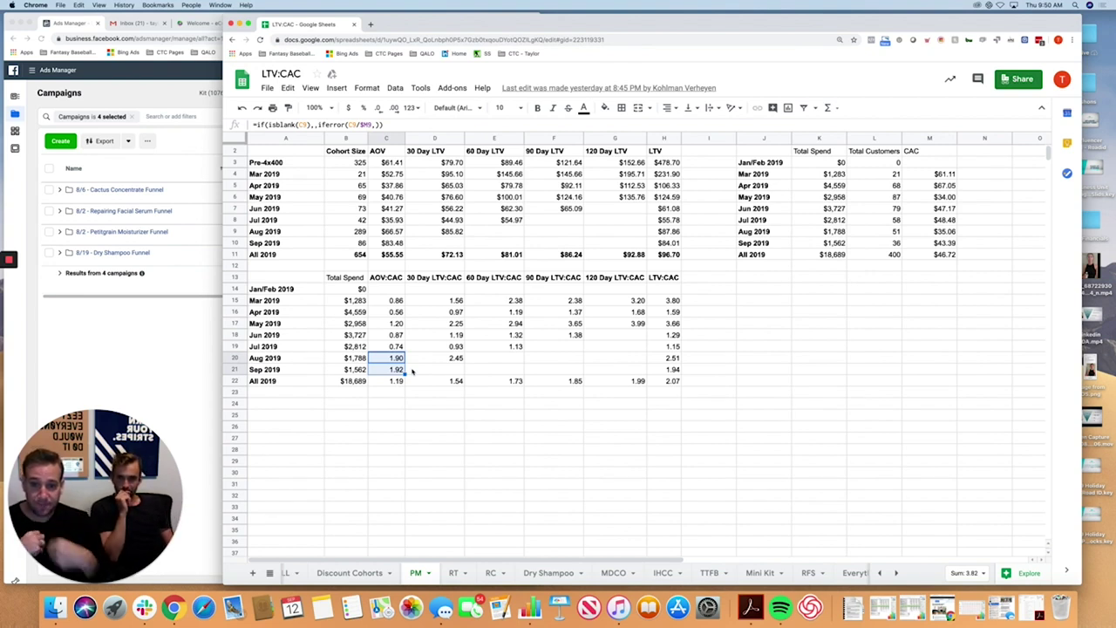
pyautogui.click(441, 359)
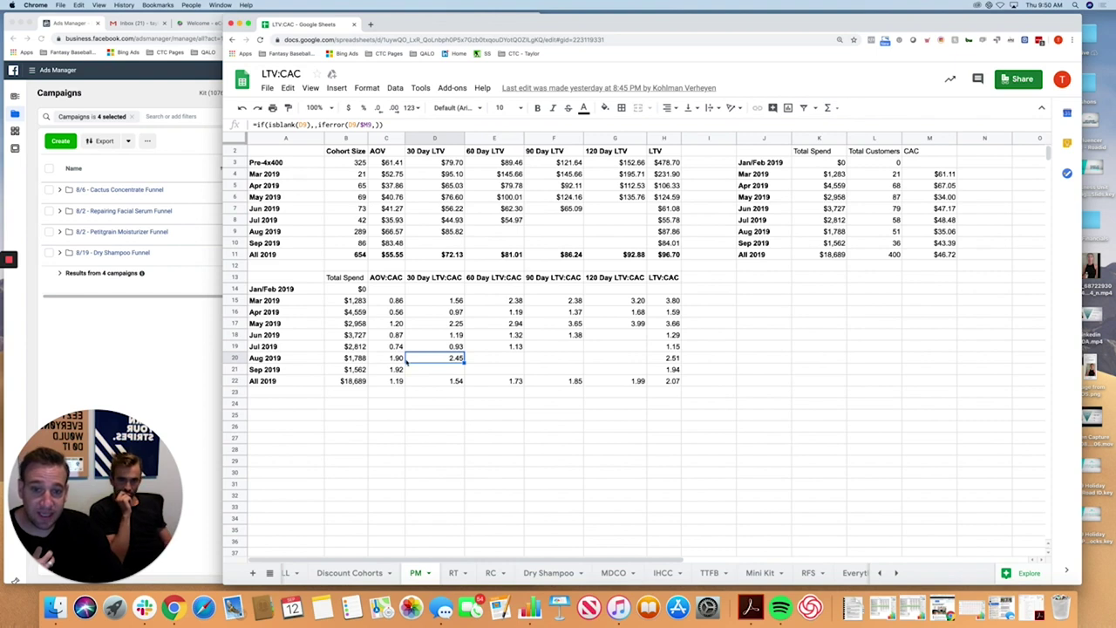
pyautogui.moveTo(406, 361); pyautogui.dragTo(459, 360)
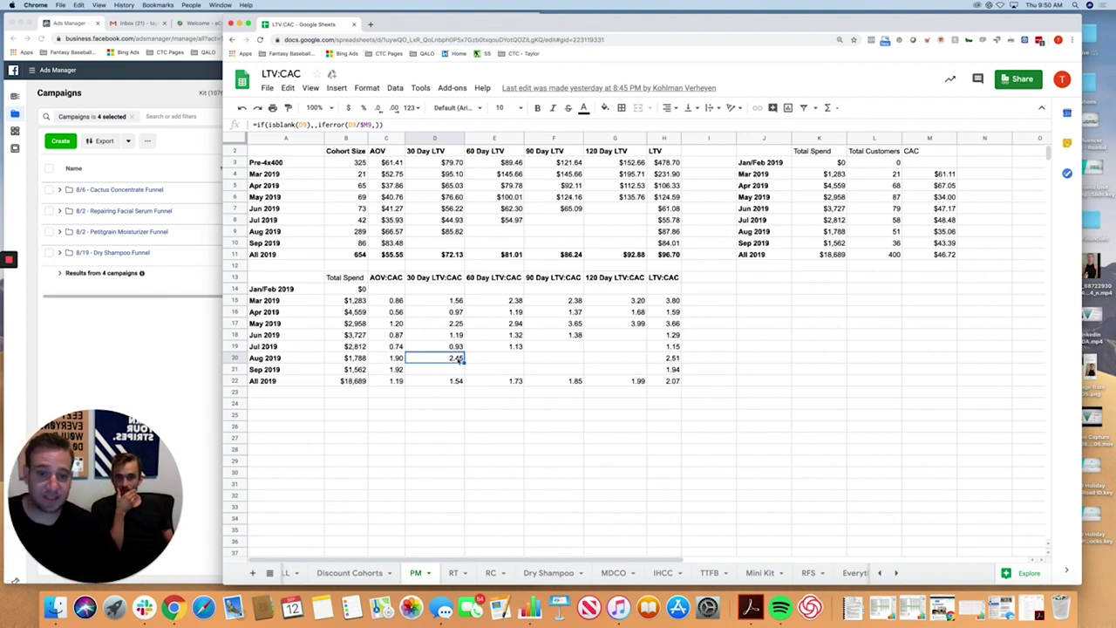
pyautogui.click(621, 358)
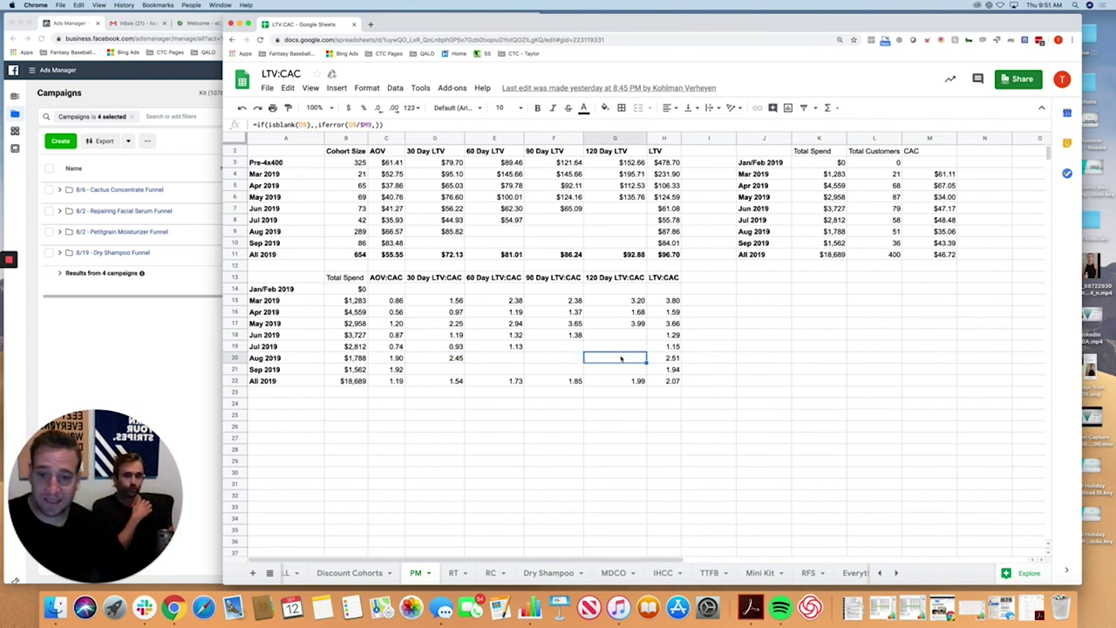
# Check the All 2019 ratio row up to its 120 Day LTV:CAC against the Aug 2019 AOV:CAC
pyautogui.click(236, 381)
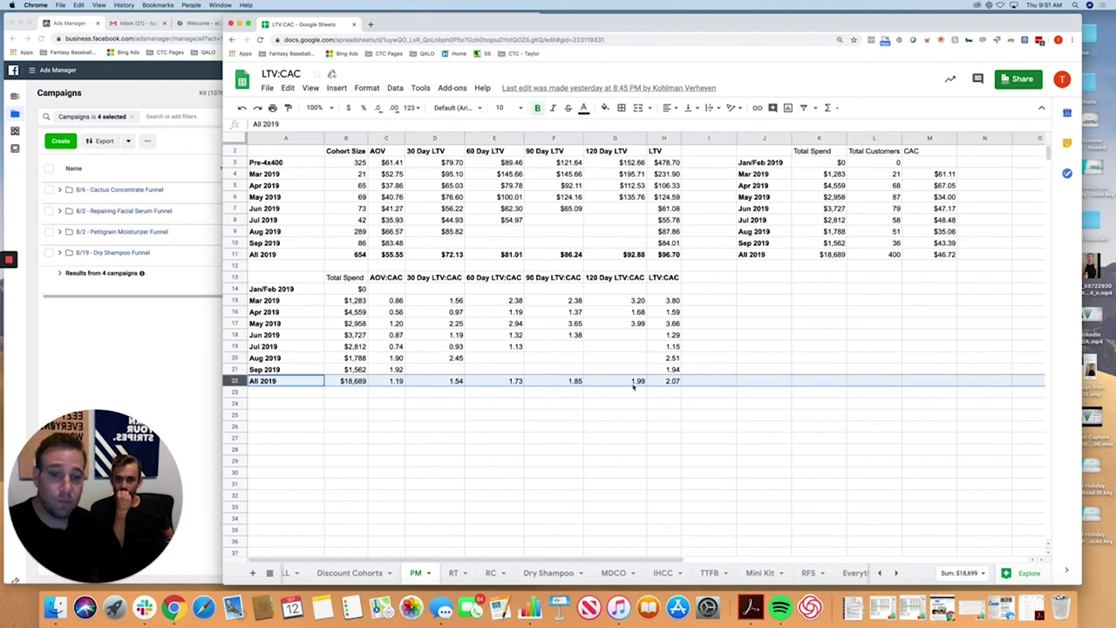
pyautogui.click(380, 384)
pyautogui.click(639, 383)
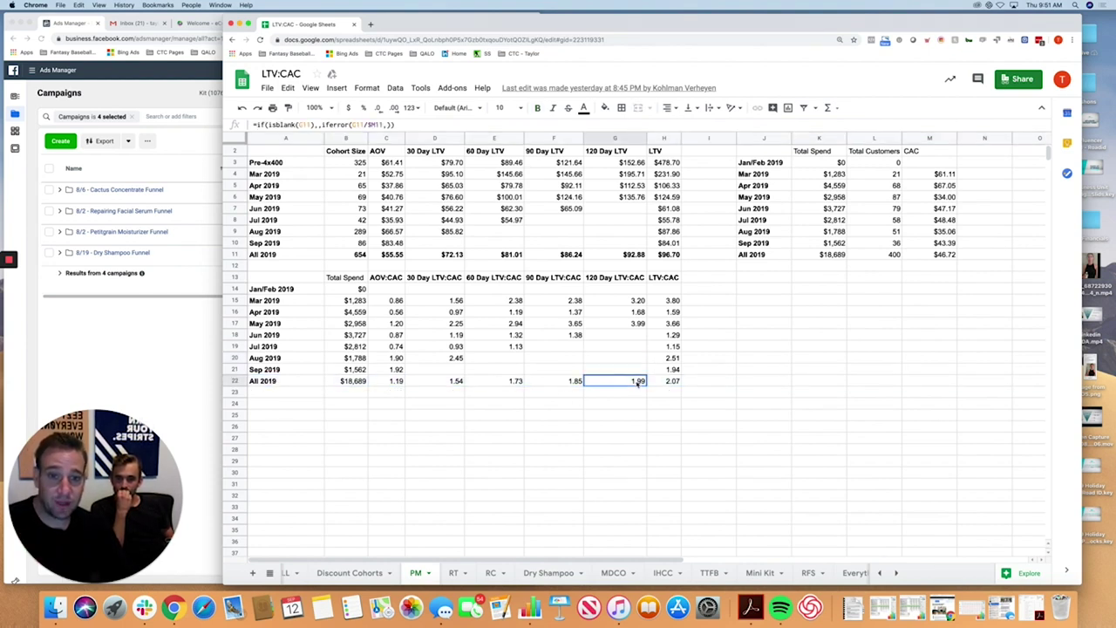
pyautogui.click(384, 358)
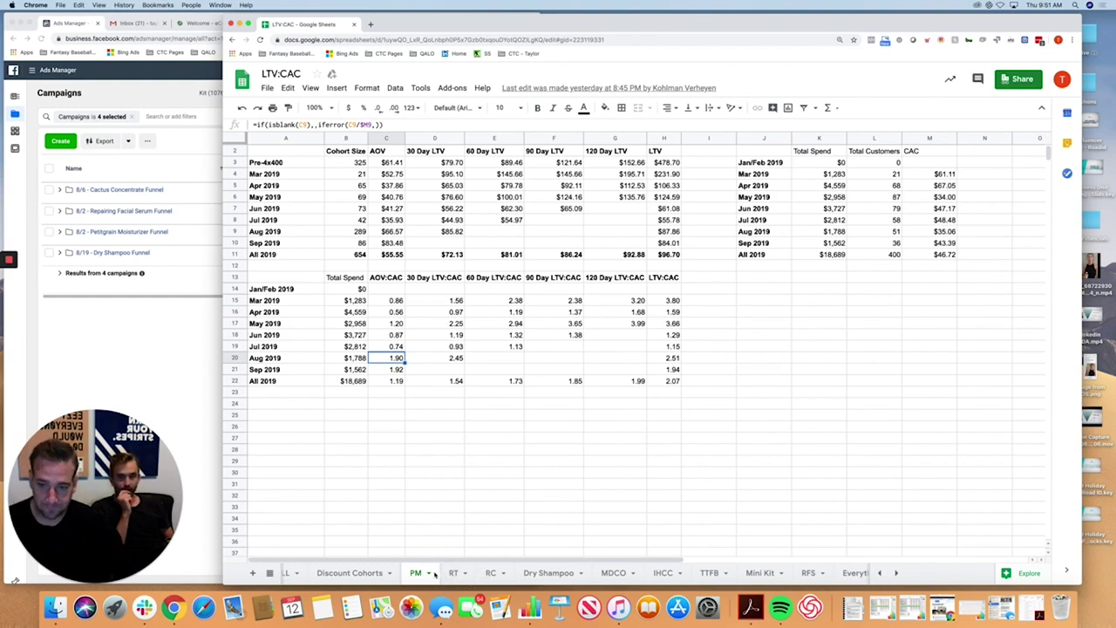
# Open the ALL sheet and examine the LTV growth percentages over AOV beneath the All 2019 row
pyautogui.hscroll(-1, 427, 575)
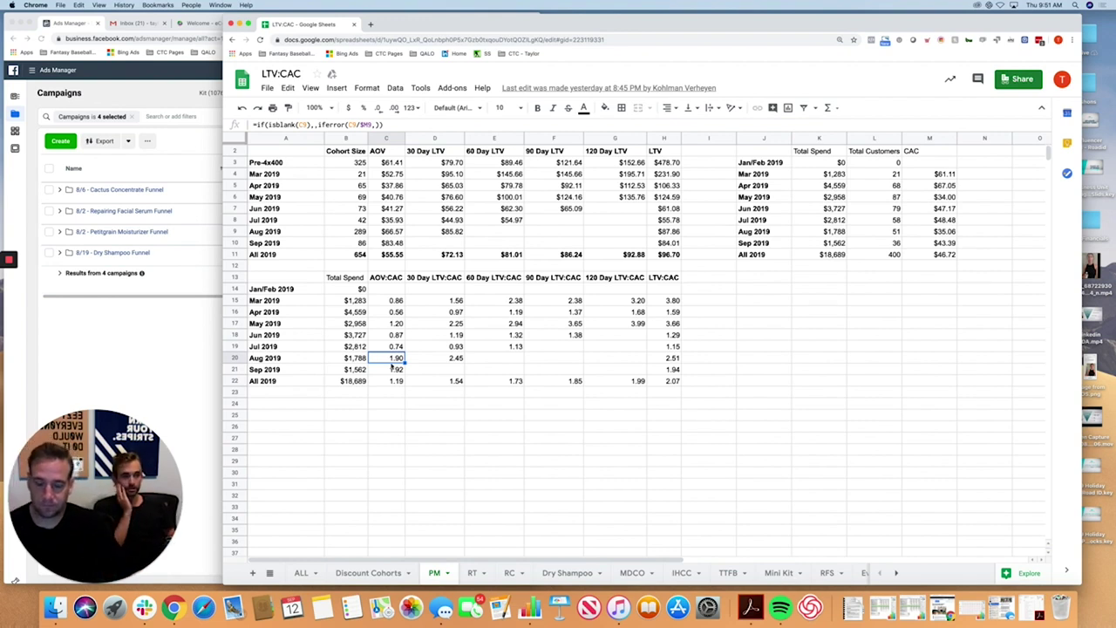
pyautogui.click(301, 574)
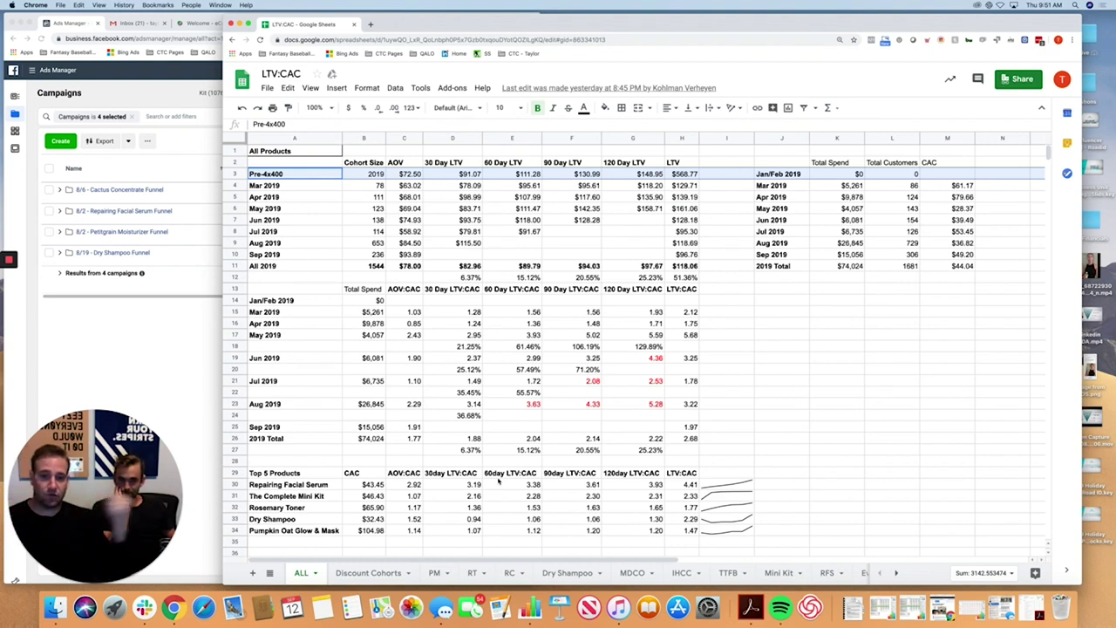
pyautogui.click(462, 277)
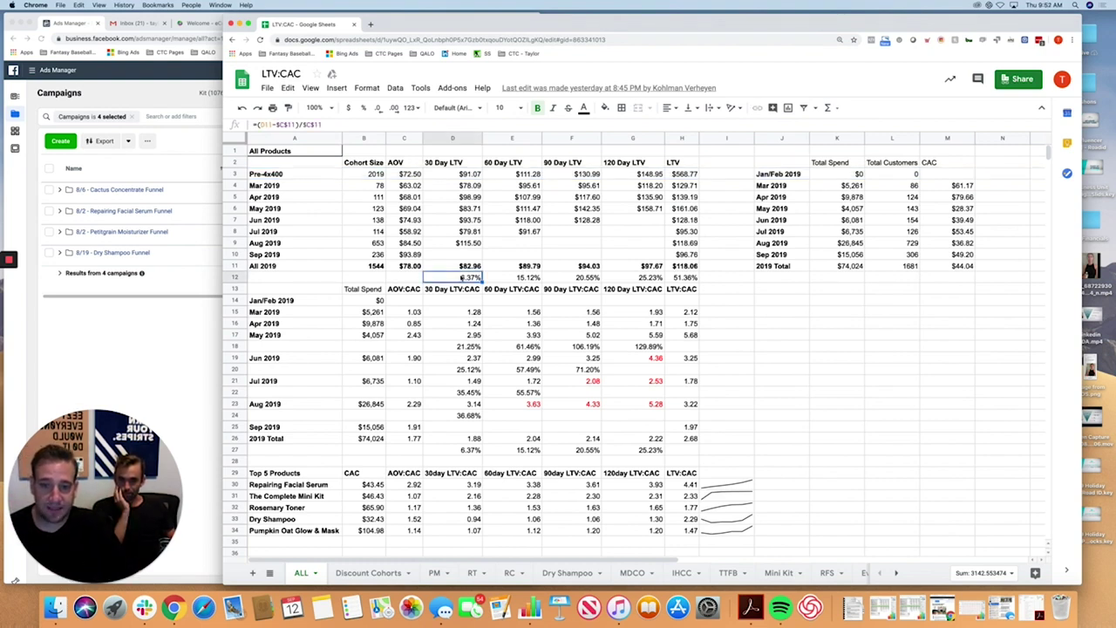
pyautogui.moveTo(403, 277); pyautogui.dragTo(633, 277)
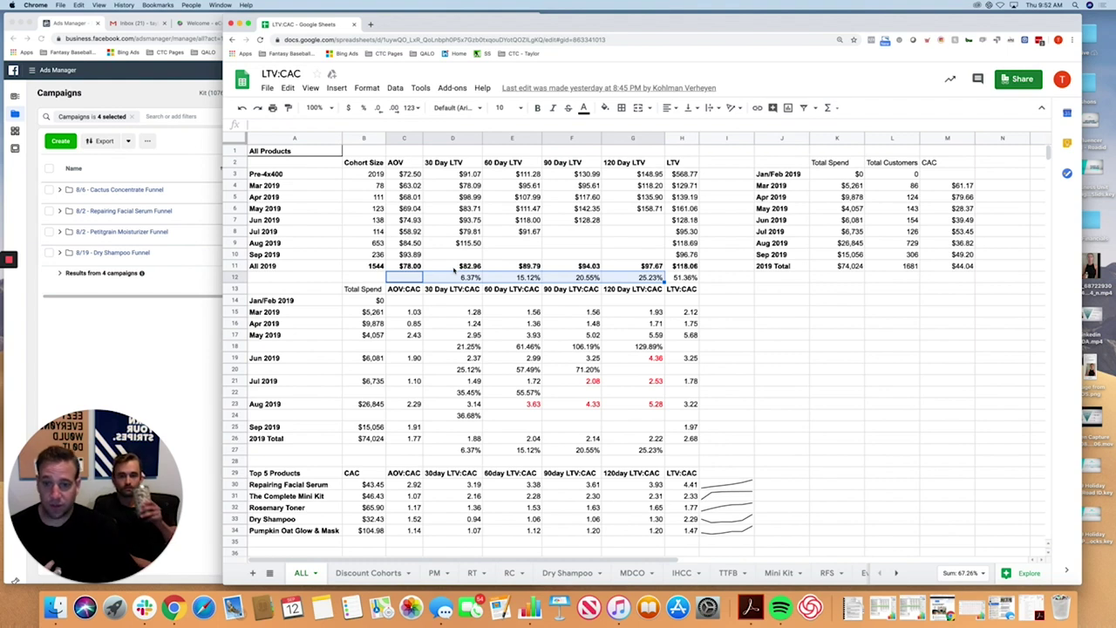
# Review the CAC and LTV:CAC figures in the Top 5 Products table, focusing on the Repairing Facial Serum row
pyautogui.moveTo(405, 485); pyautogui.dragTo(748, 533)
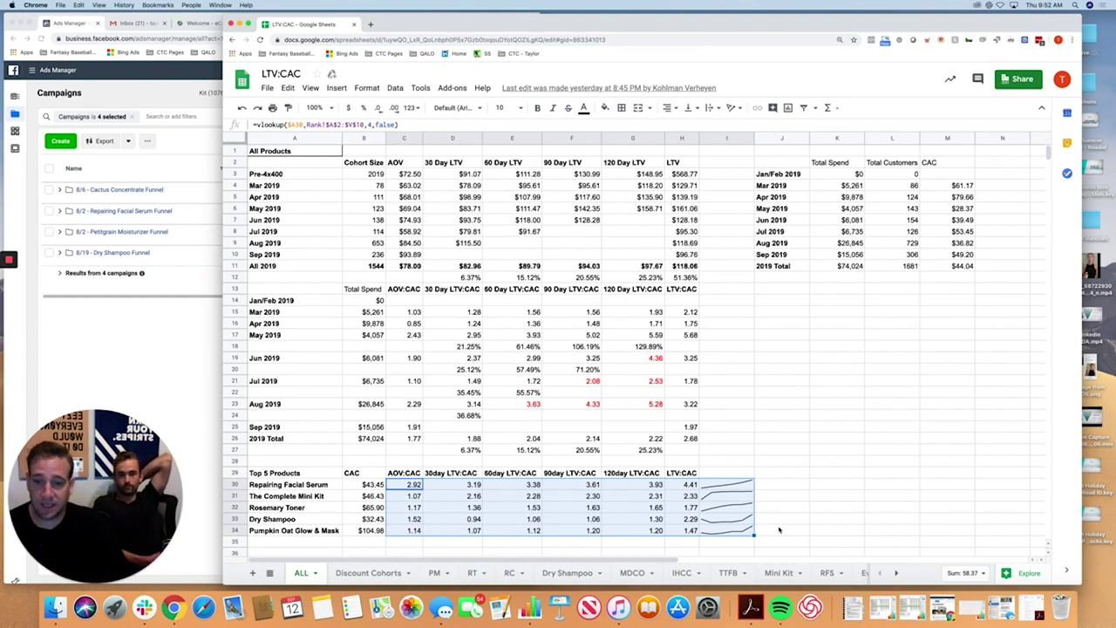
pyautogui.click(451, 530)
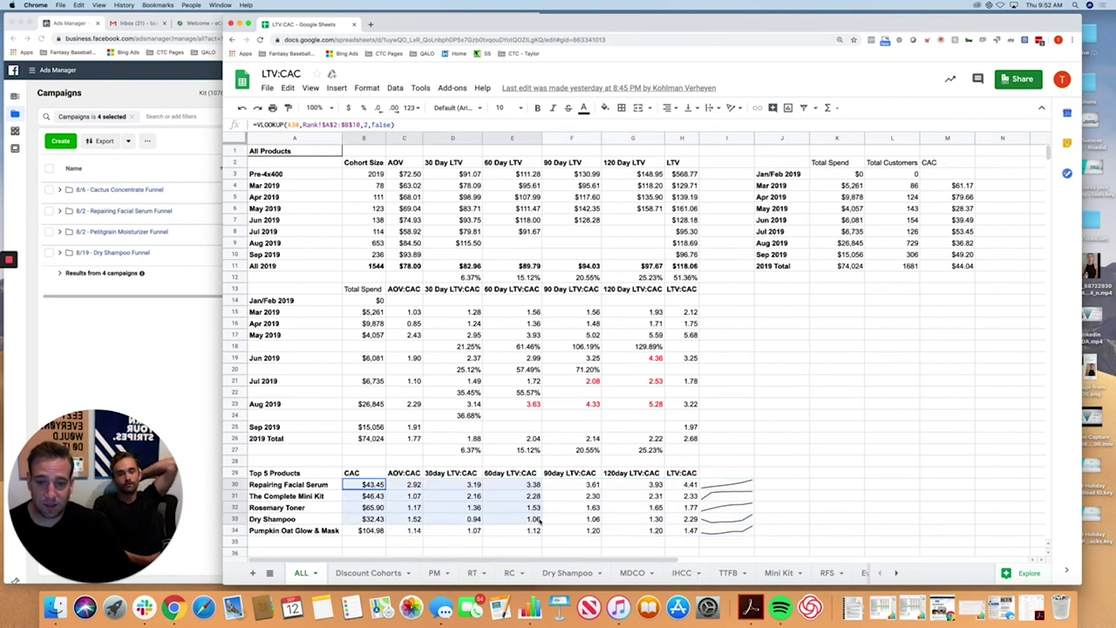
pyautogui.moveTo(540, 521); pyautogui.dragTo(688, 532)
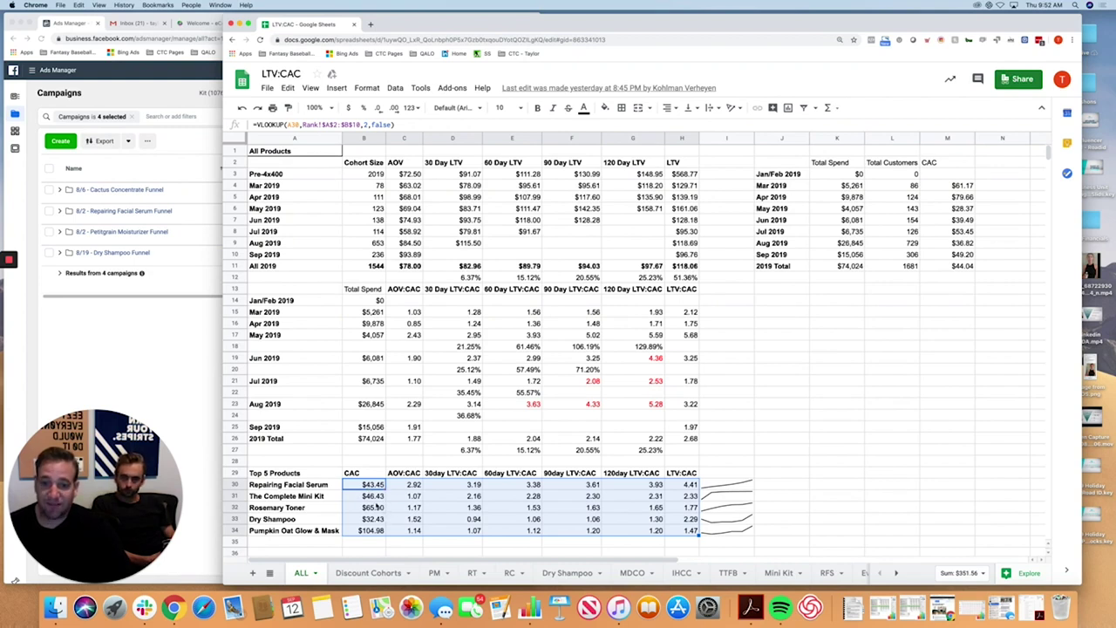
pyautogui.click(644, 486)
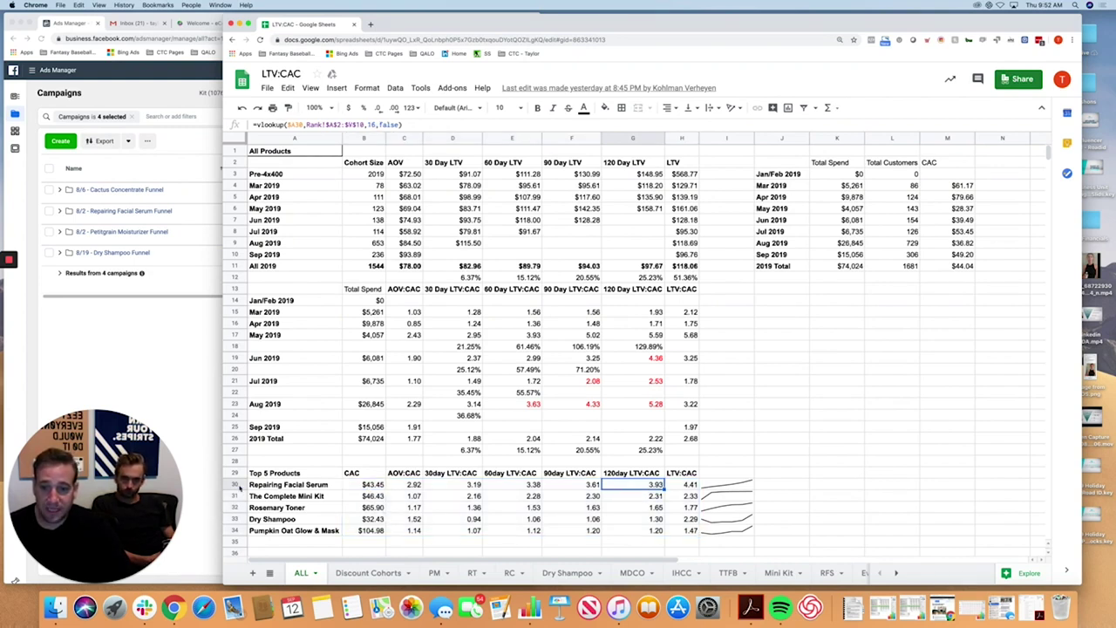
pyautogui.click(232, 484)
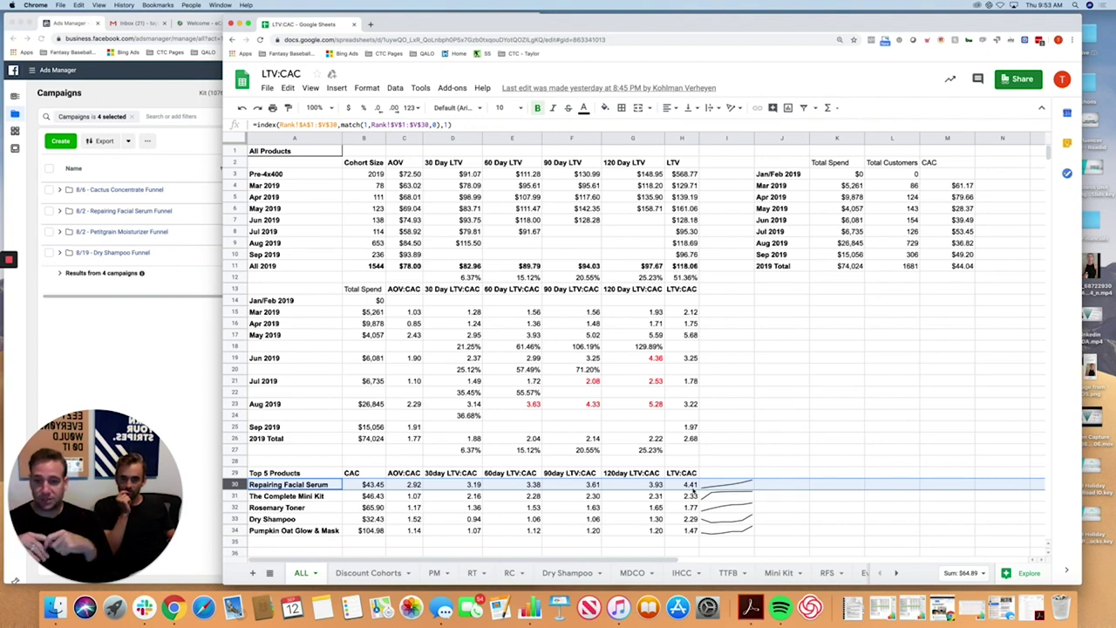
# Switch to Facebook Ads Manager, widen its window to show more columns, and review the August 2019 results of the four campaigns
pyautogui.click(187, 354)
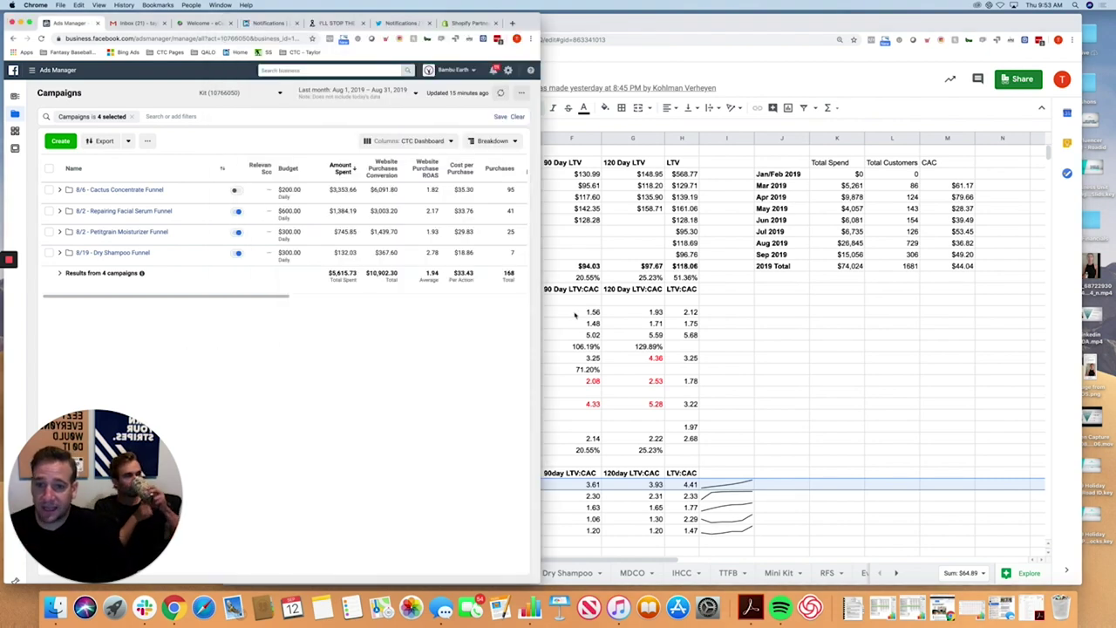
pyautogui.moveTo(539, 253); pyautogui.dragTo(716, 253)
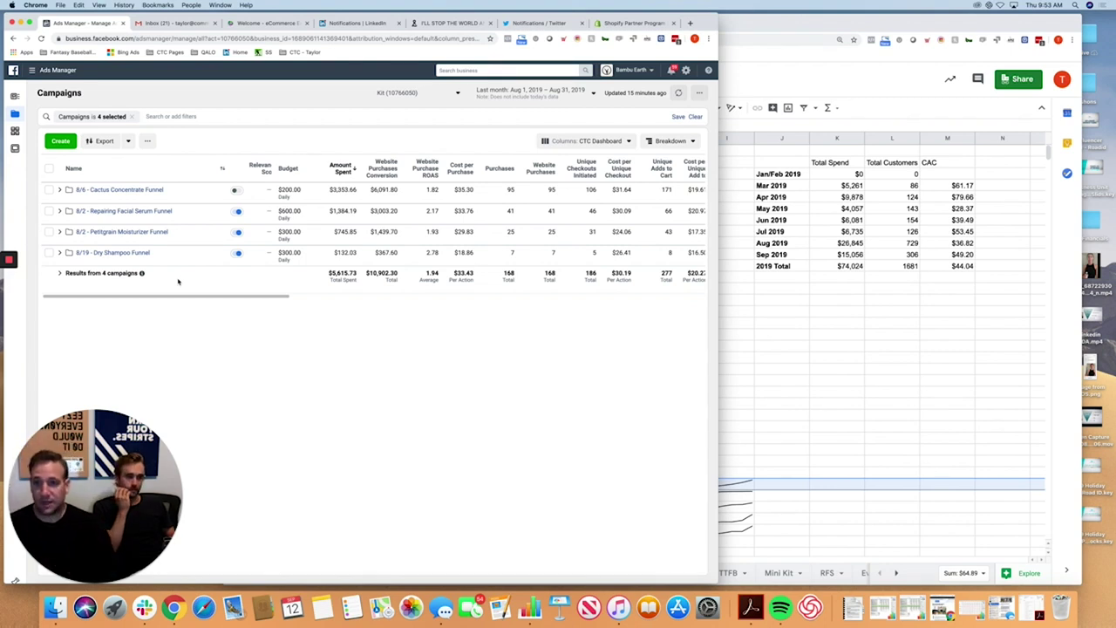
pyautogui.moveTo(142, 196)
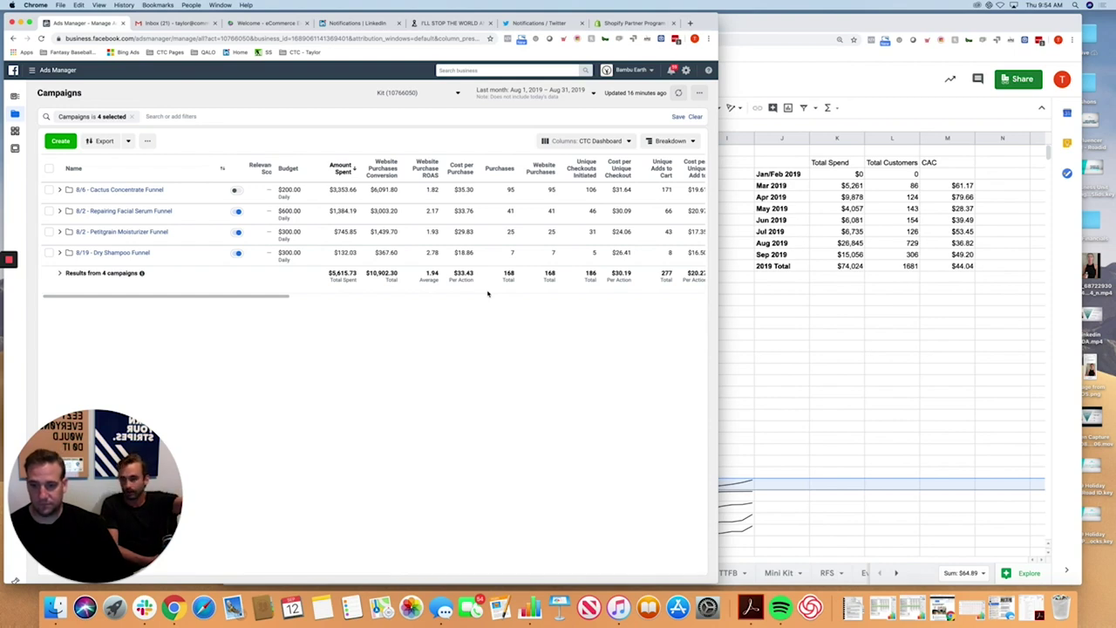
# Return to the LTV:CAC spreadsheet and compare the monthly ratio rows from Mar to Sep 2019, focusing on May and Sep
pyautogui.click(841, 25)
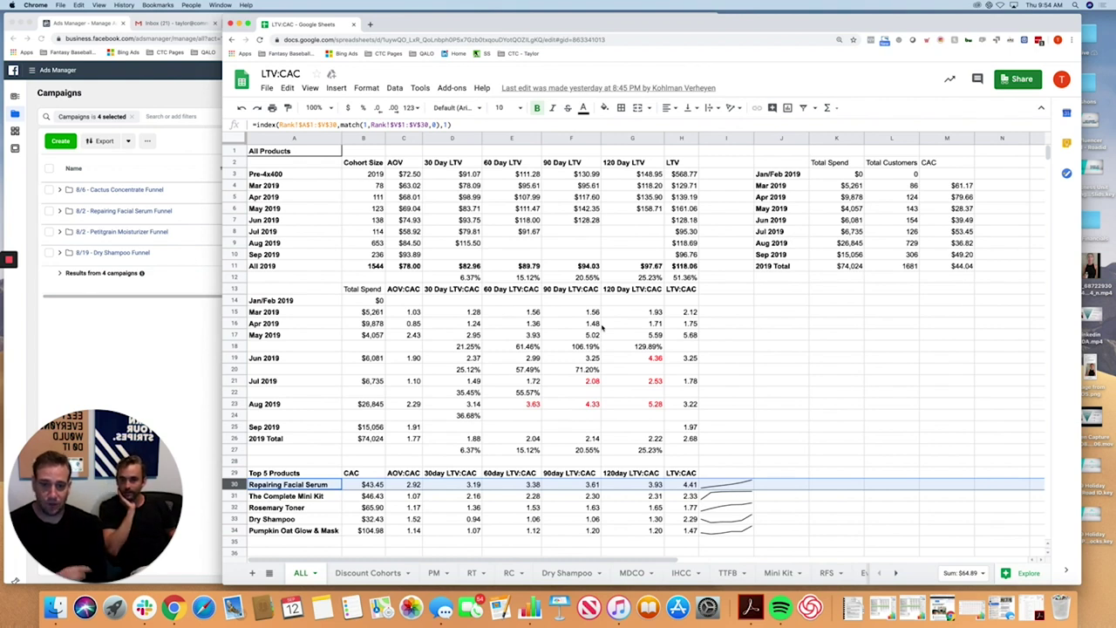
pyautogui.click(537, 404)
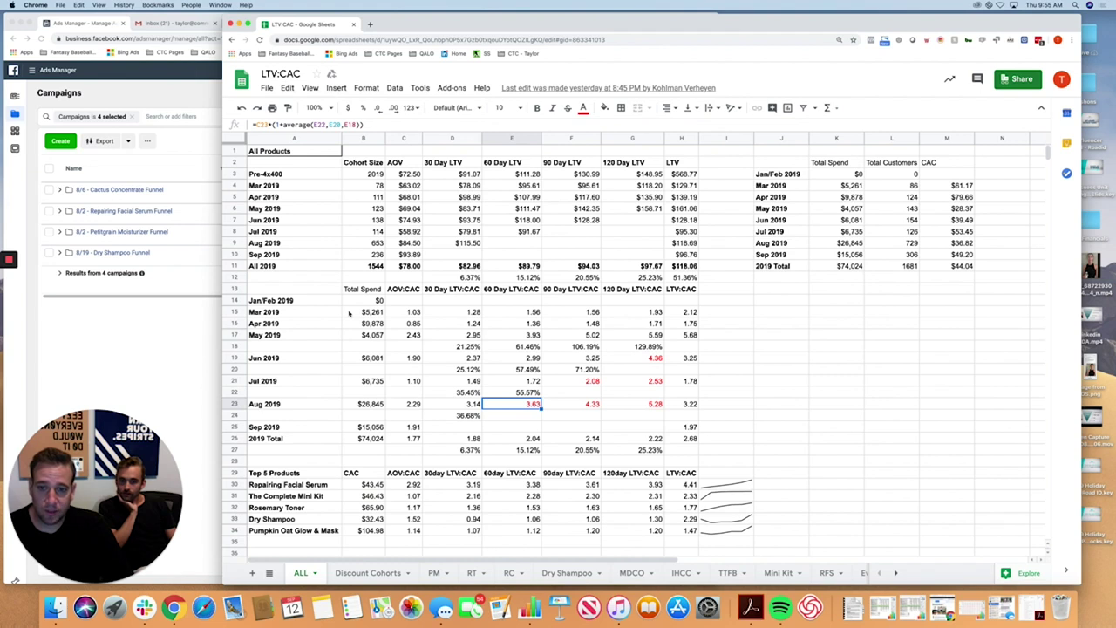
pyautogui.moveTo(312, 312); pyautogui.dragTo(649, 419)
pyautogui.click(646, 417)
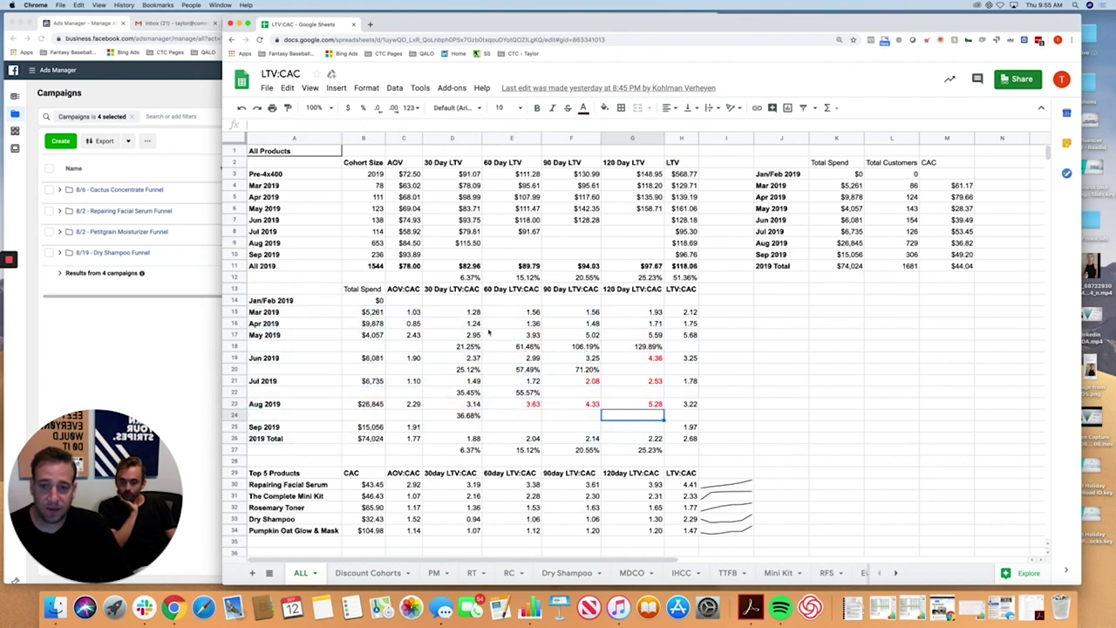
pyautogui.click(293, 337)
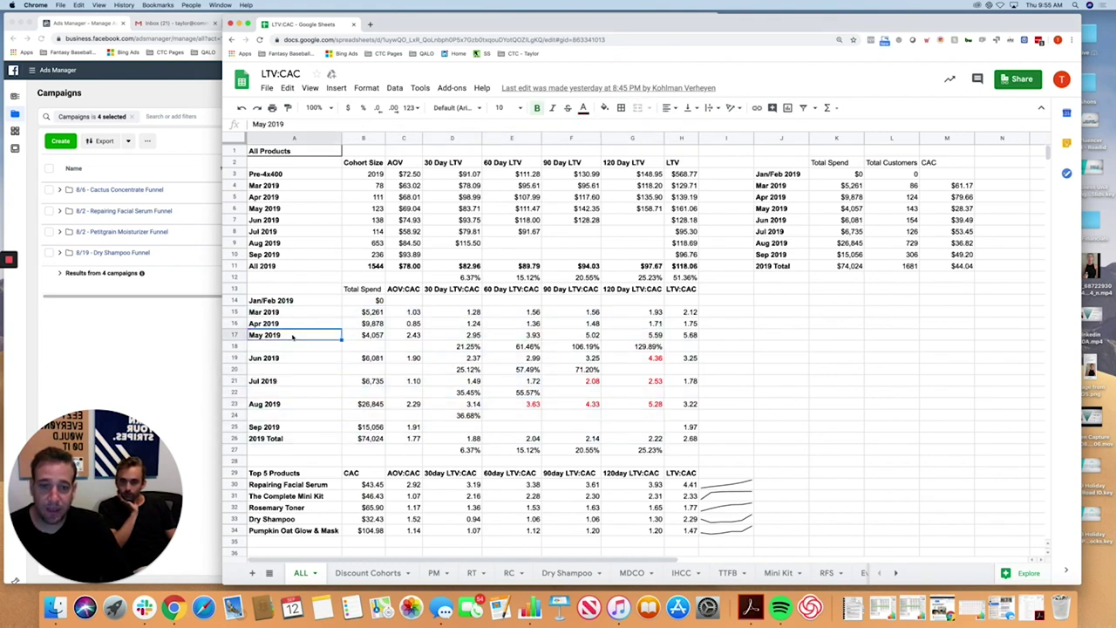
pyautogui.click(234, 335)
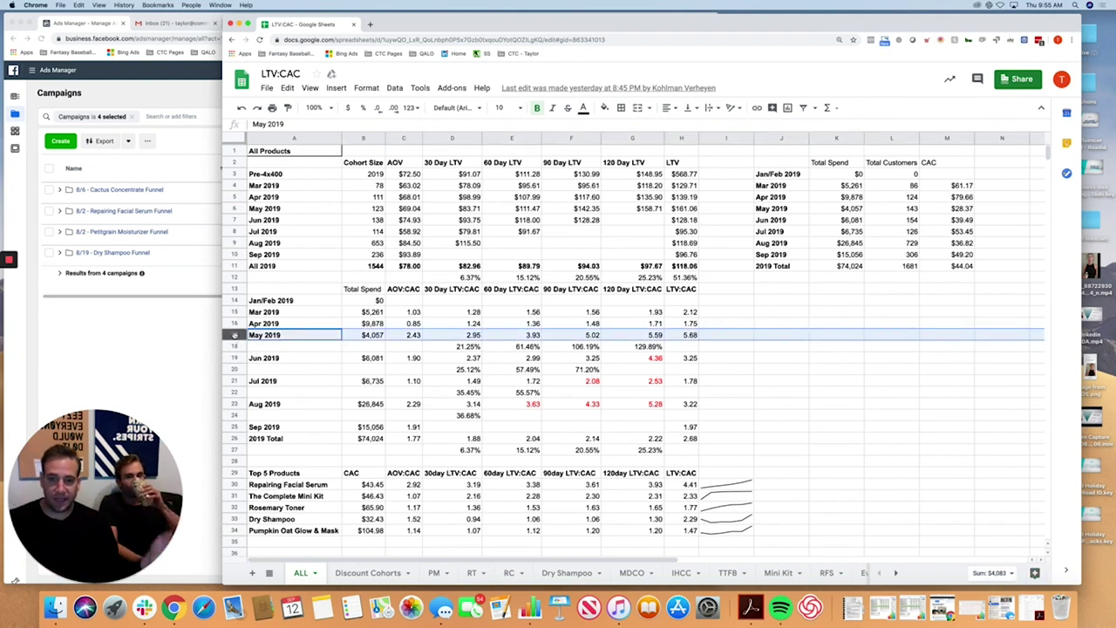
pyautogui.click(233, 426)
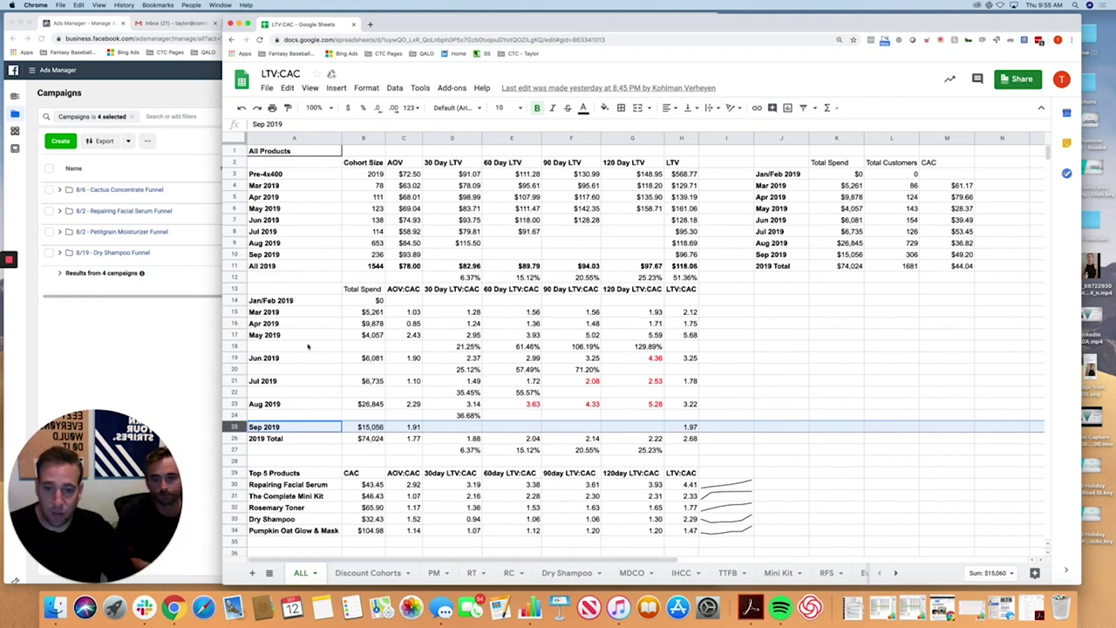
# Examine the Aug 2019 30 and 60 Day LTV:CAC formulas against the 60-day growth percentages of the May to July cohorts
pyautogui.click(233, 404)
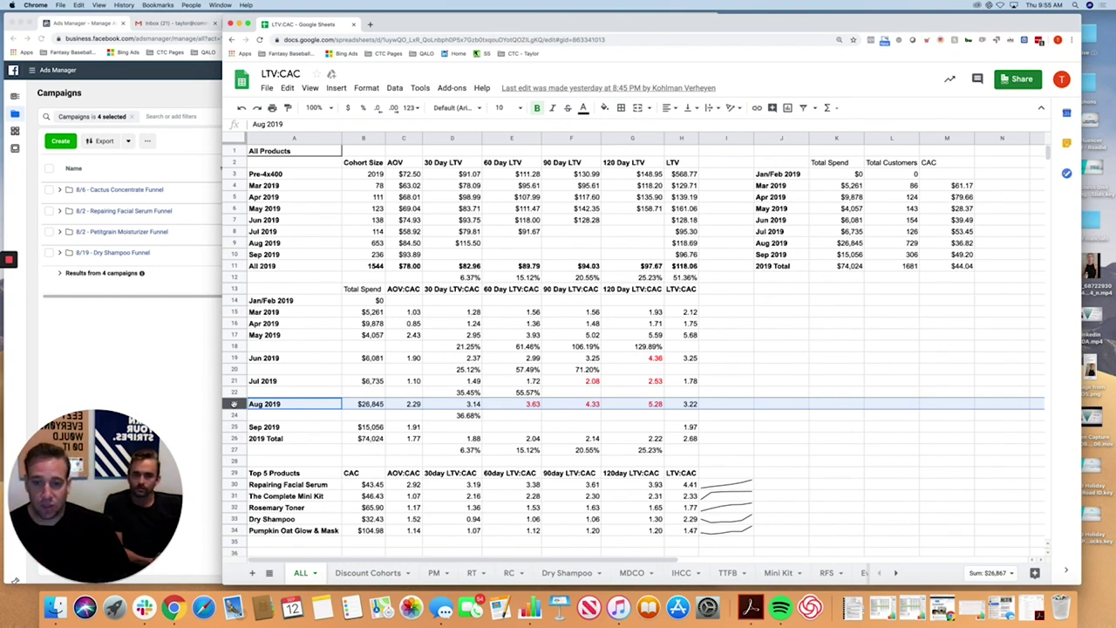
pyautogui.click(446, 406)
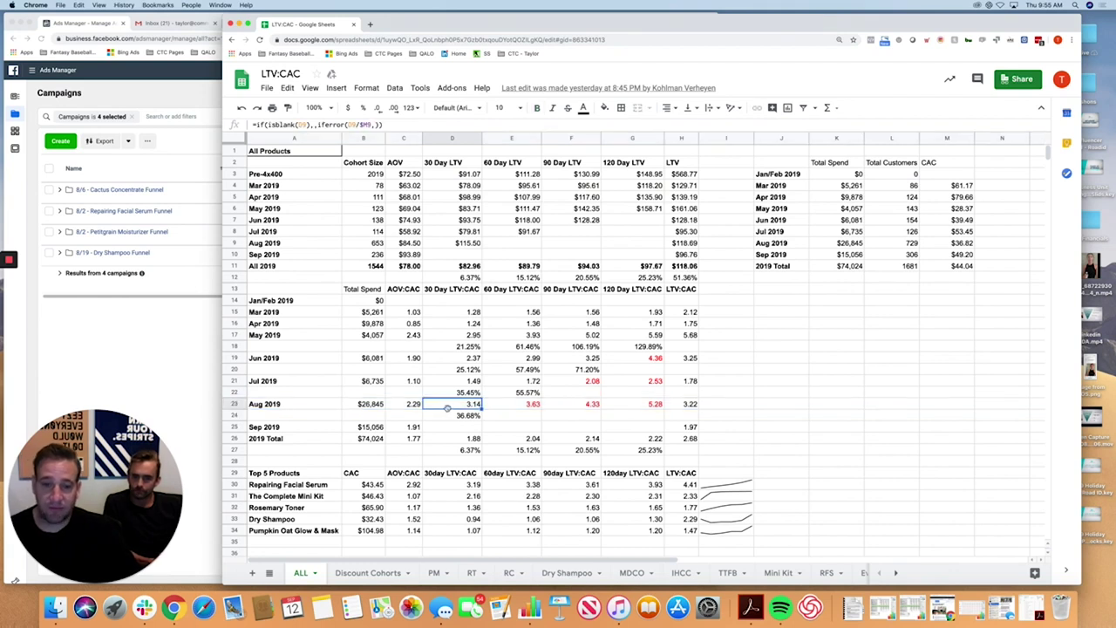
pyautogui.click(504, 405)
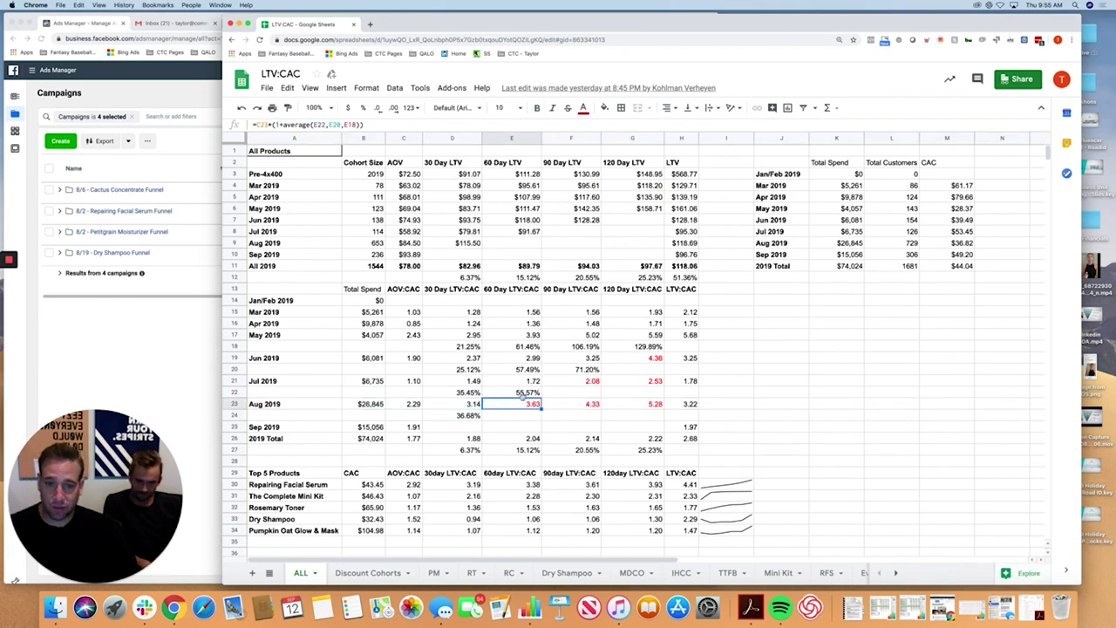
pyautogui.click(227, 406)
pyautogui.click(499, 405)
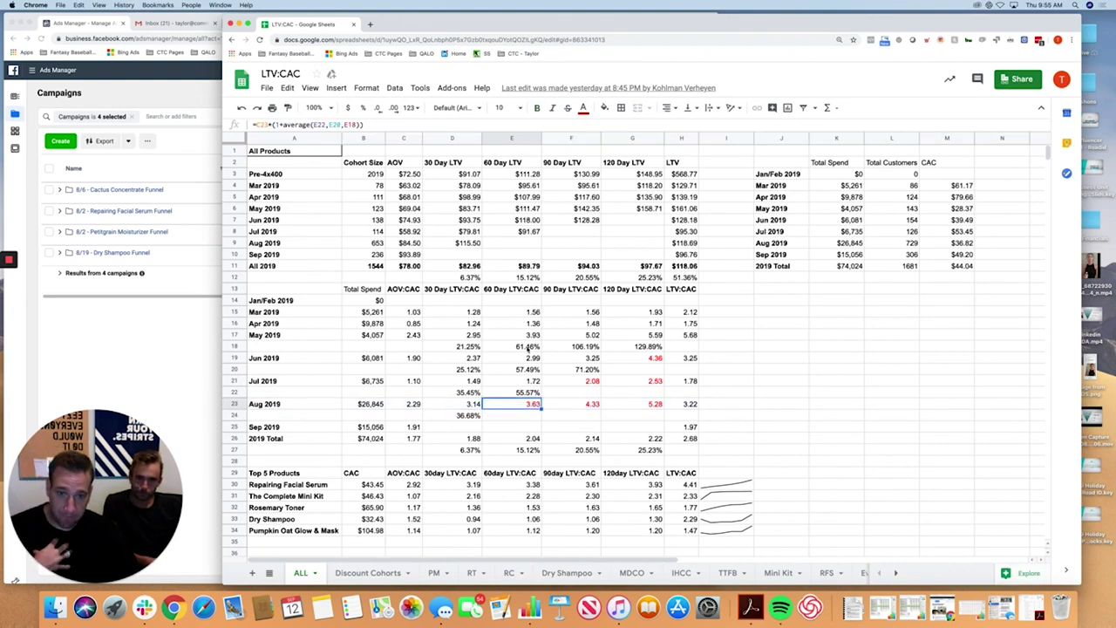
pyautogui.moveTo(528, 346); pyautogui.dragTo(532, 409)
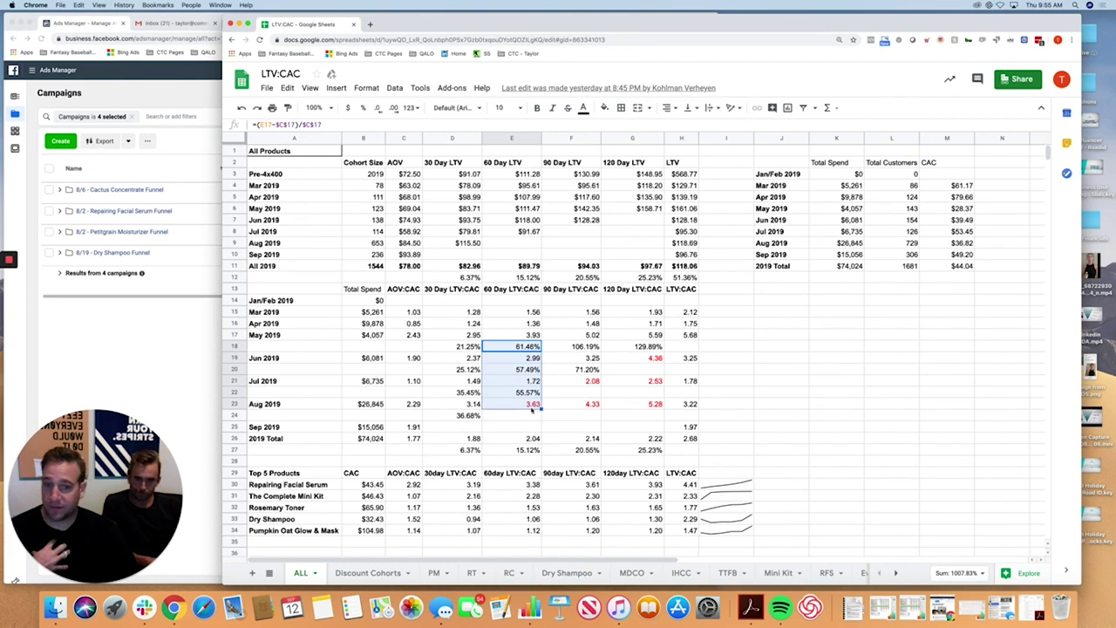
pyautogui.click(532, 407)
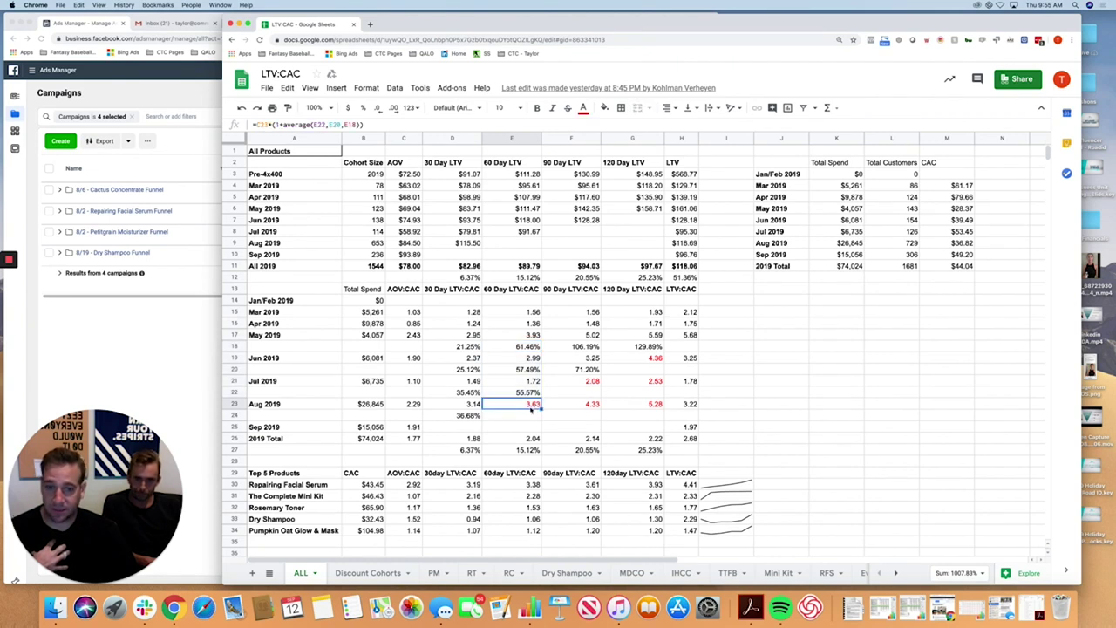
# Check the red projected LTV:CAC cells for Jun, Jul and Aug 2019 across the 60, 90 and 120 Day columns
pyautogui.click(650, 358)
pyautogui.click(649, 381)
pyautogui.click(575, 381)
pyautogui.click(520, 406)
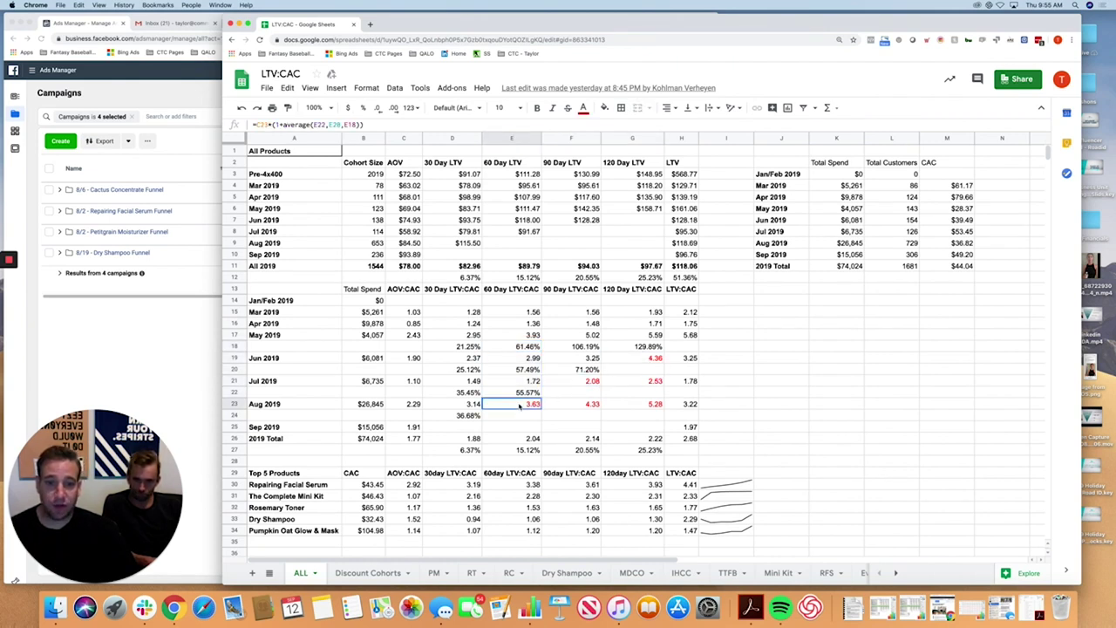
pyautogui.click(596, 408)
pyautogui.click(638, 408)
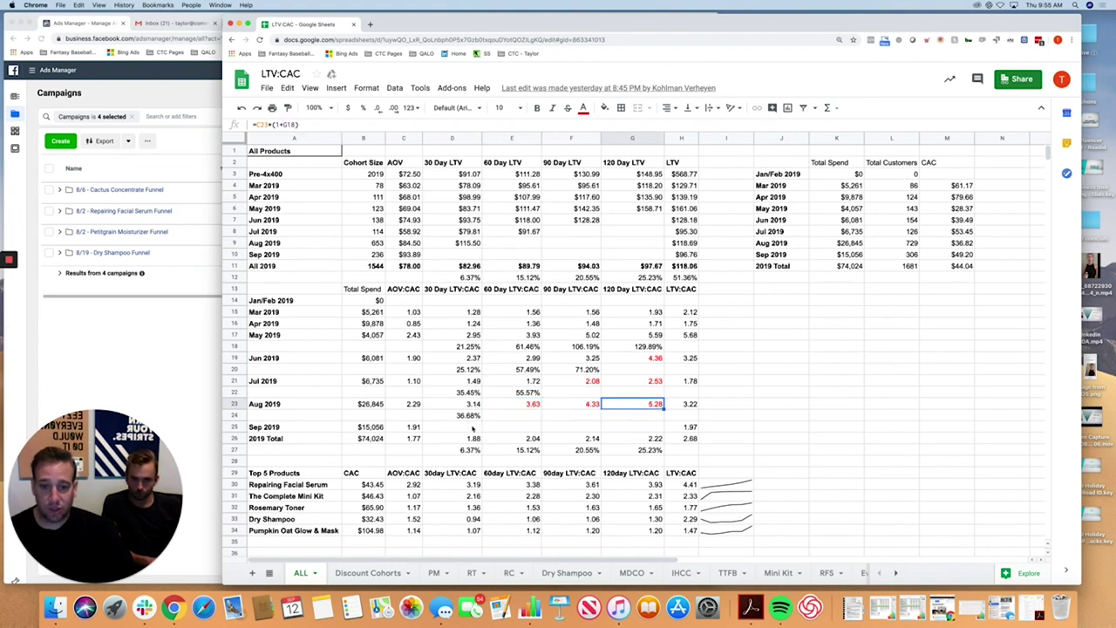
# Compare the Sep 2019 AOV:CAC and empty 30 Day cell with the Aug 2019 ratios and the 30-day growth percentages since May
pyautogui.click(471, 428)
pyautogui.click(411, 429)
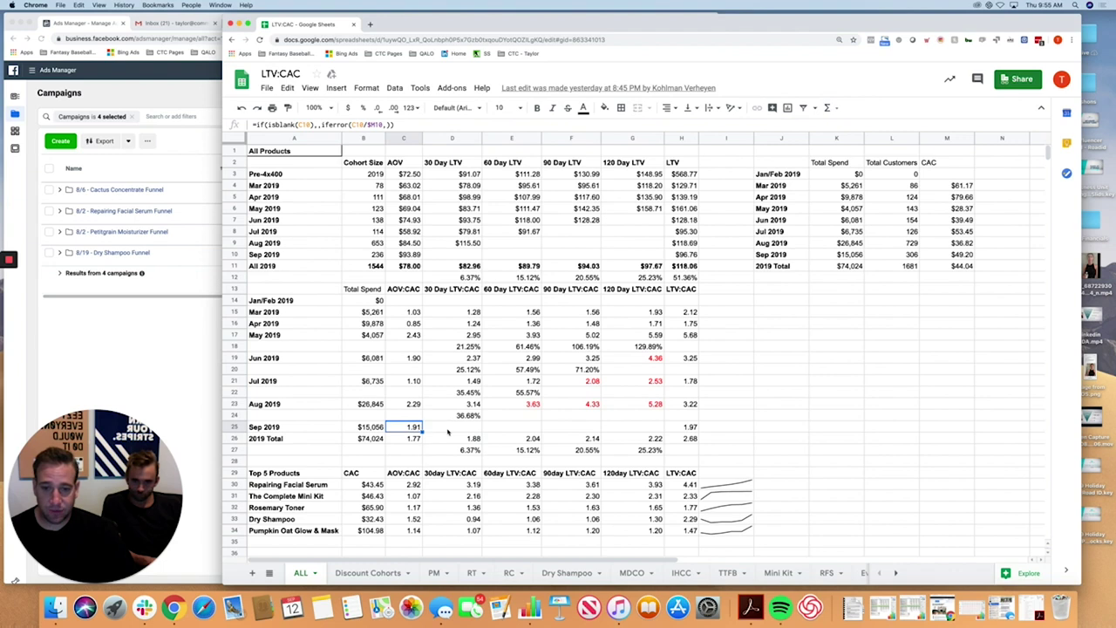
pyautogui.click(451, 428)
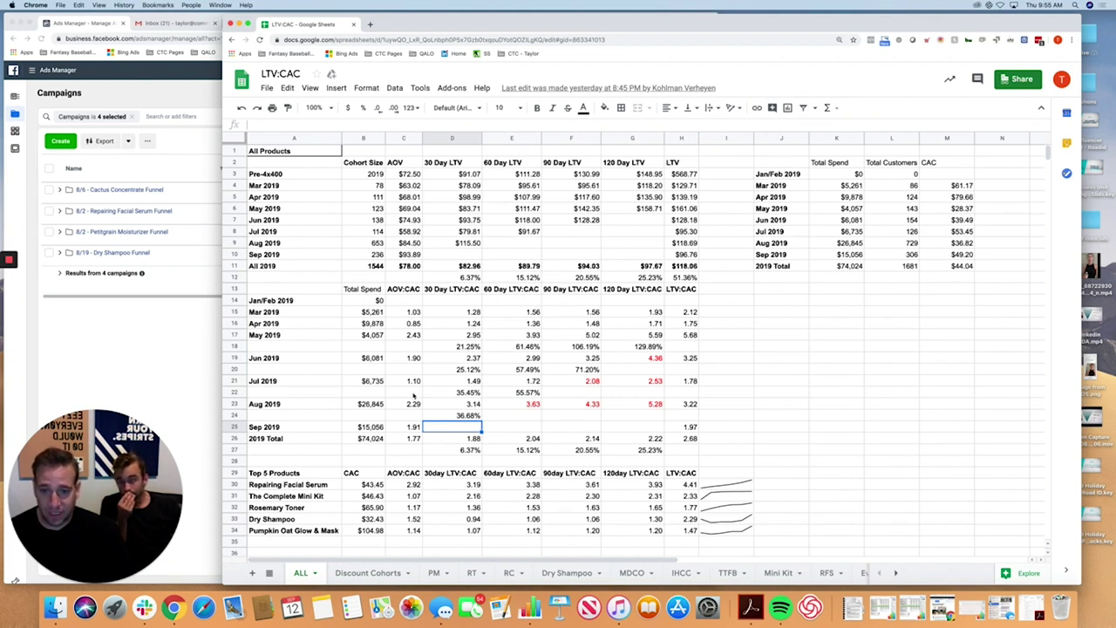
pyautogui.click(415, 405)
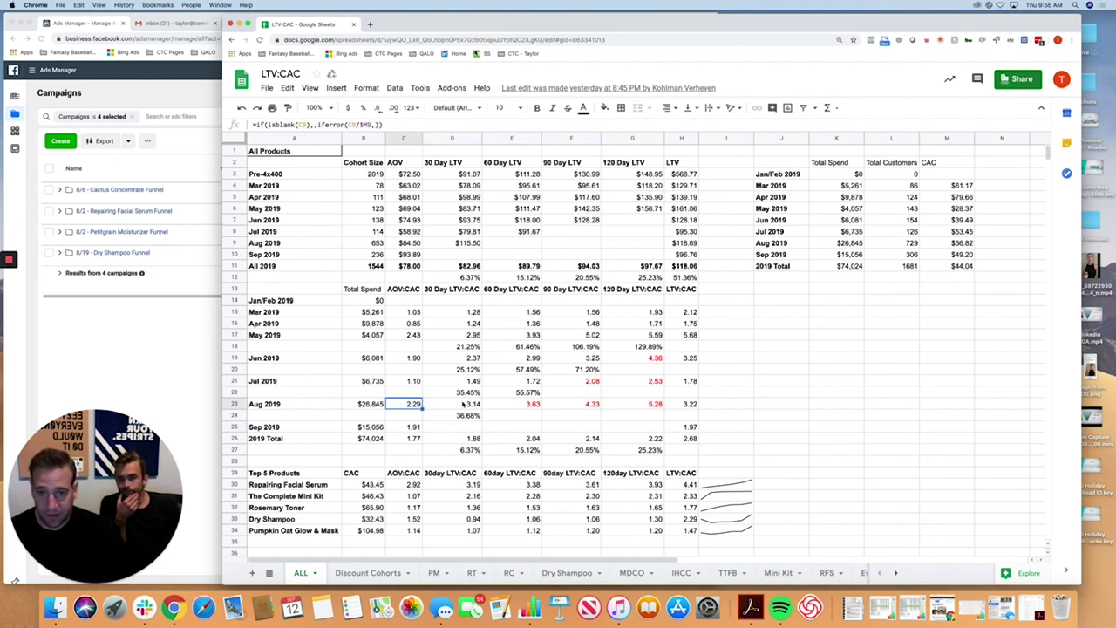
pyautogui.click(464, 403)
pyautogui.moveTo(477, 349); pyautogui.dragTo(471, 426)
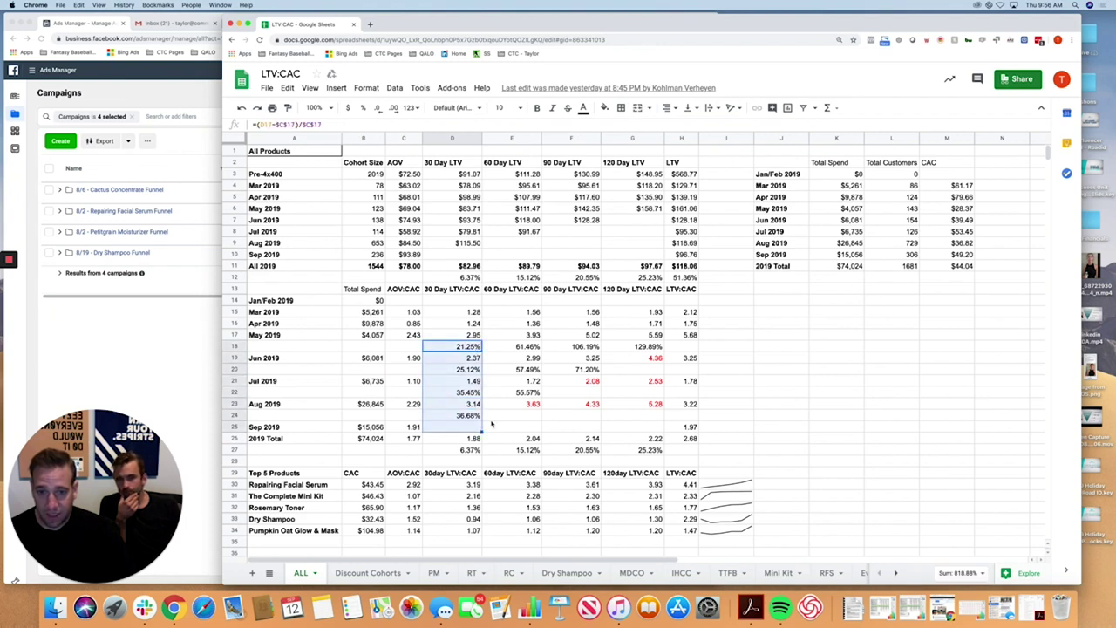
# Project the Sep 2019 30 Day LTV:CAC in D25 with the formula =C25*(1+average(D18,D20,D22))
pyautogui.click(455, 428)
pyautogui.write('=')
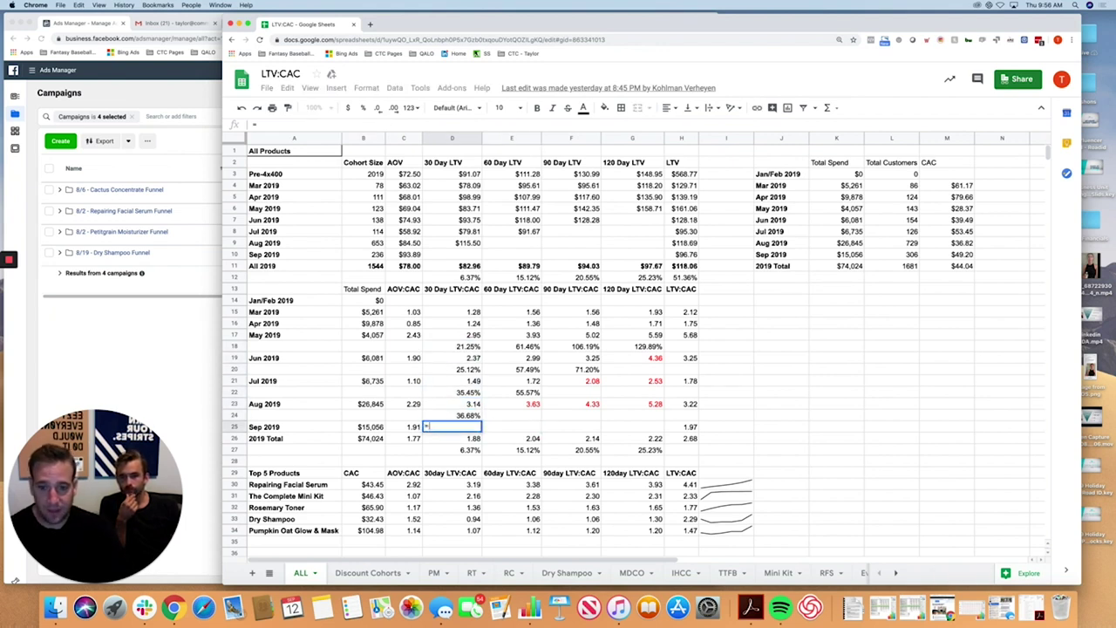
pyautogui.click(415, 427)
pyautogui.write('*')
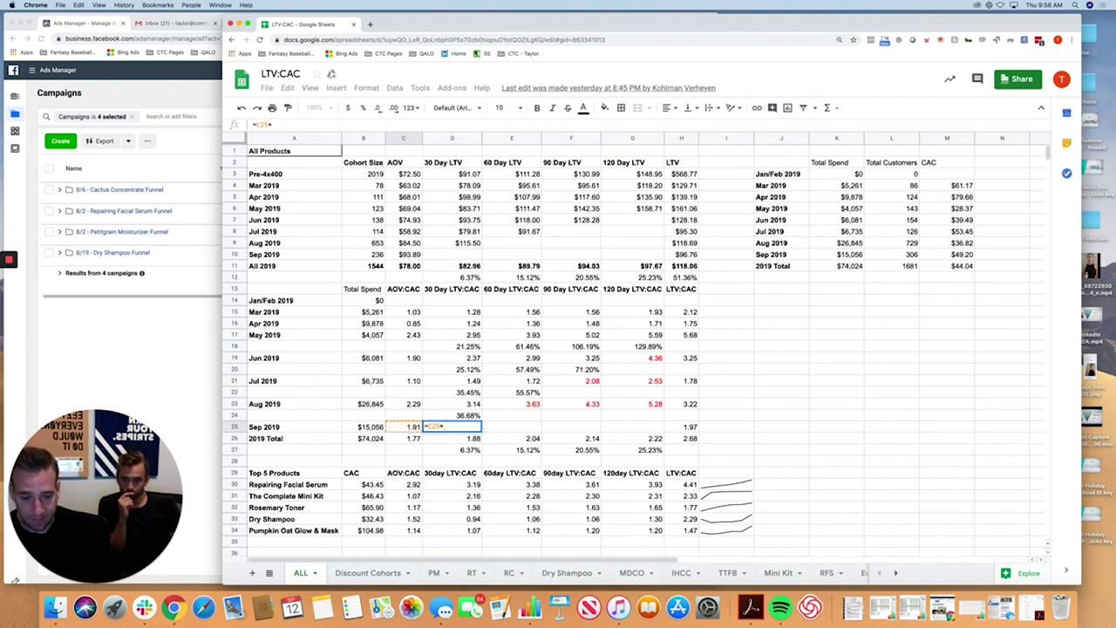
pyautogui.write('(1+')
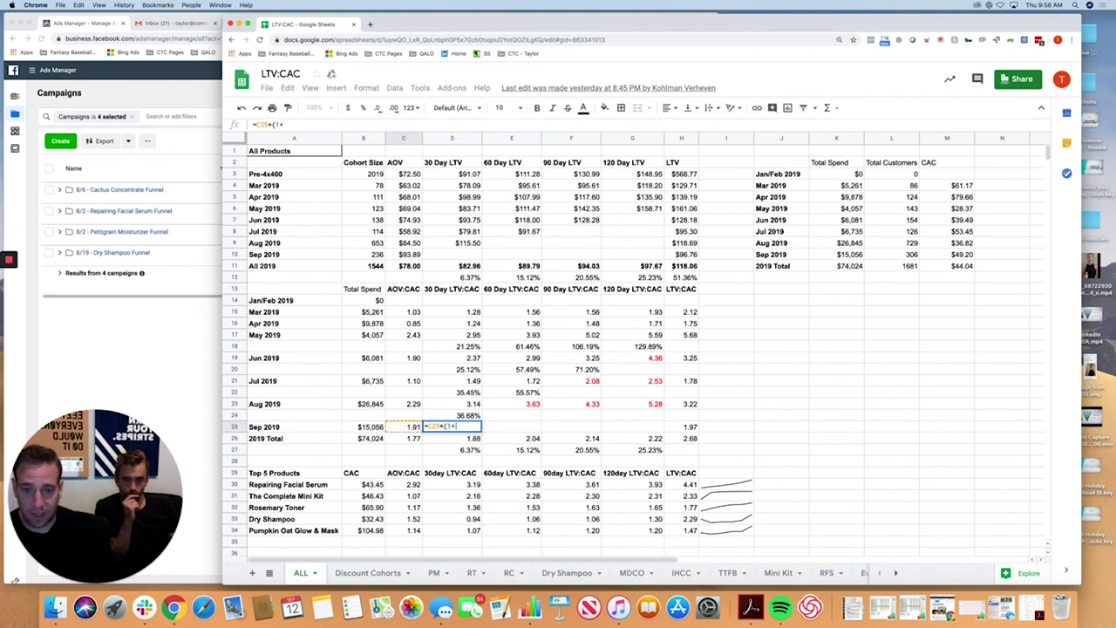
pyautogui.write('average(')
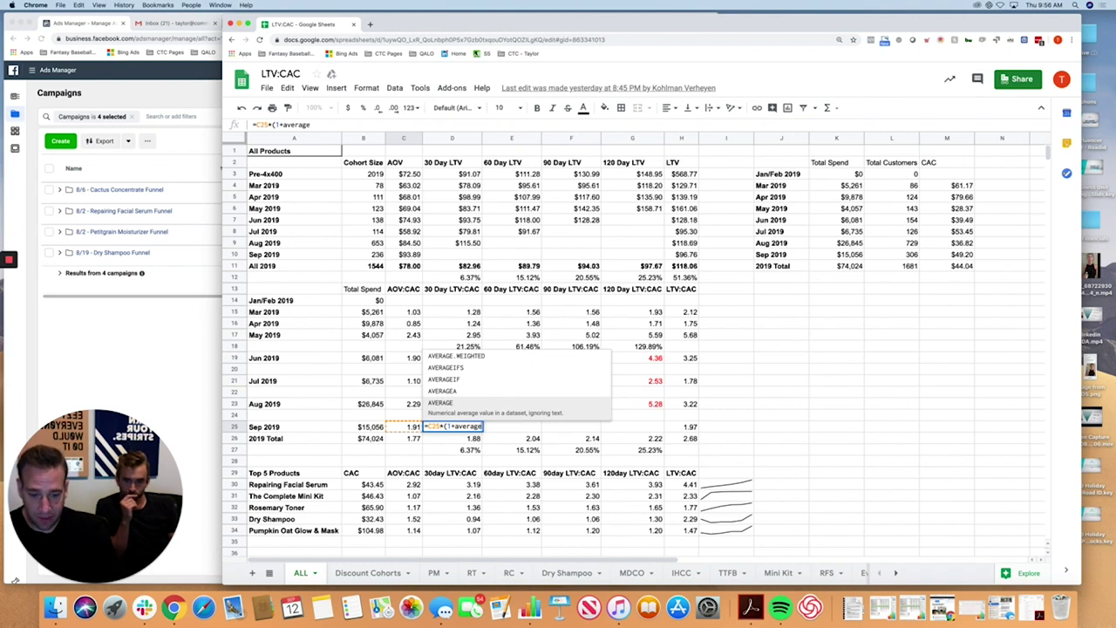
pyautogui.click(473, 347)
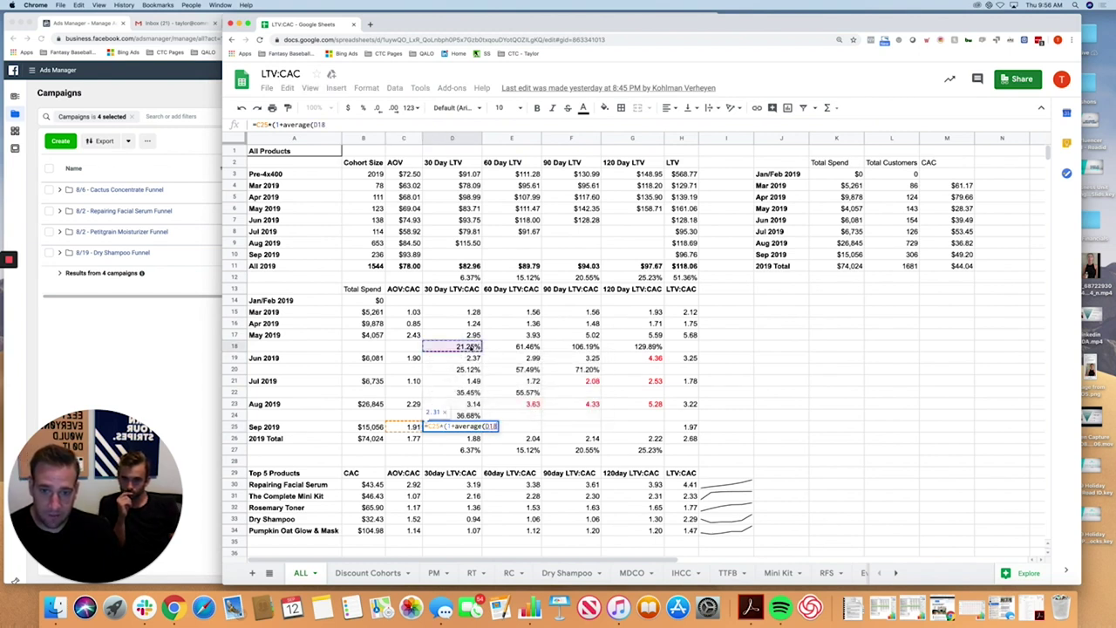
pyautogui.write(',')
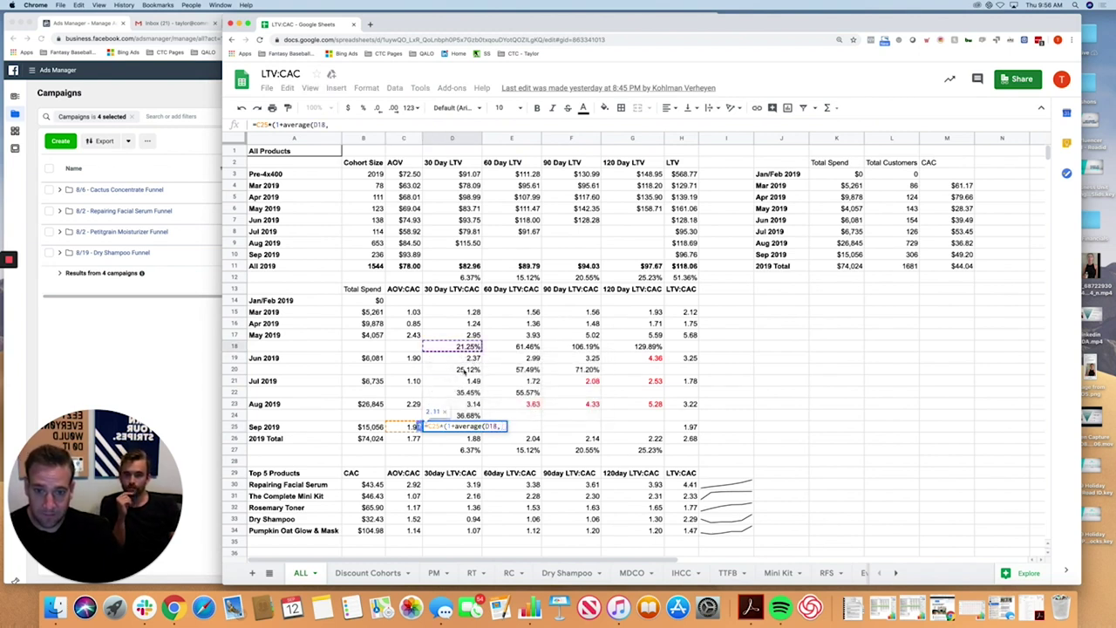
pyautogui.click(466, 370)
pyautogui.write(',')
pyautogui.click(463, 392)
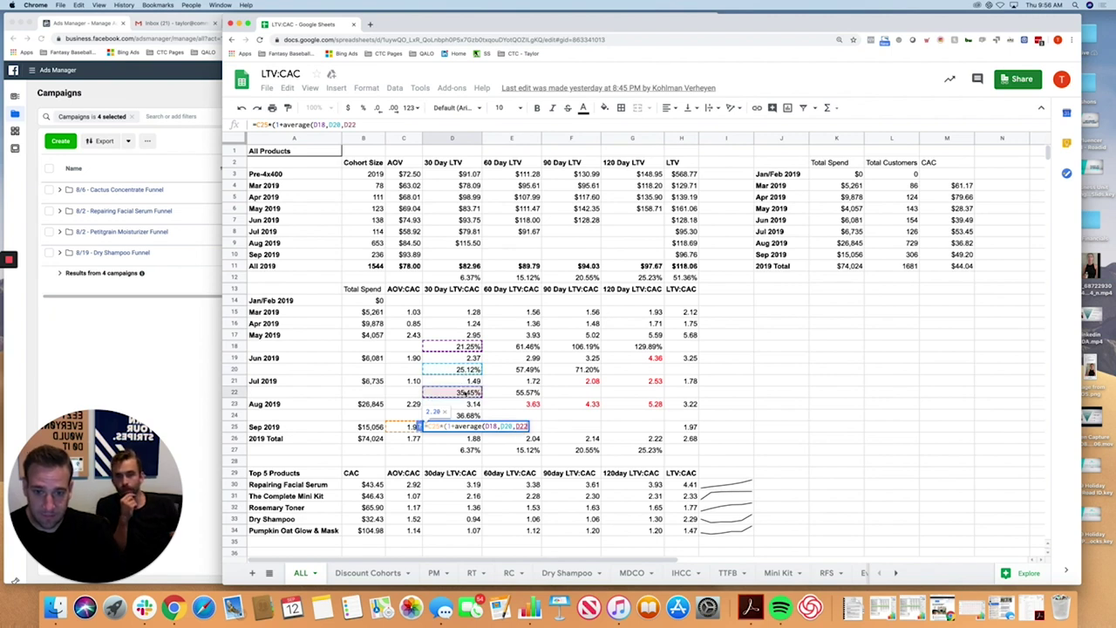
pyautogui.write(',')
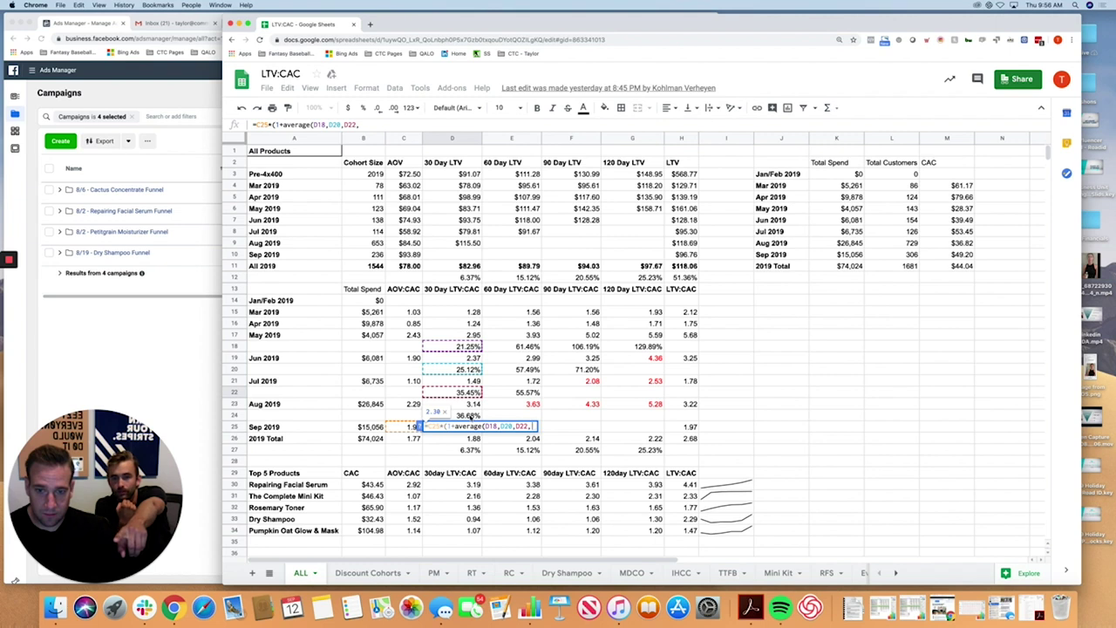
pyautogui.press('BackSpace')
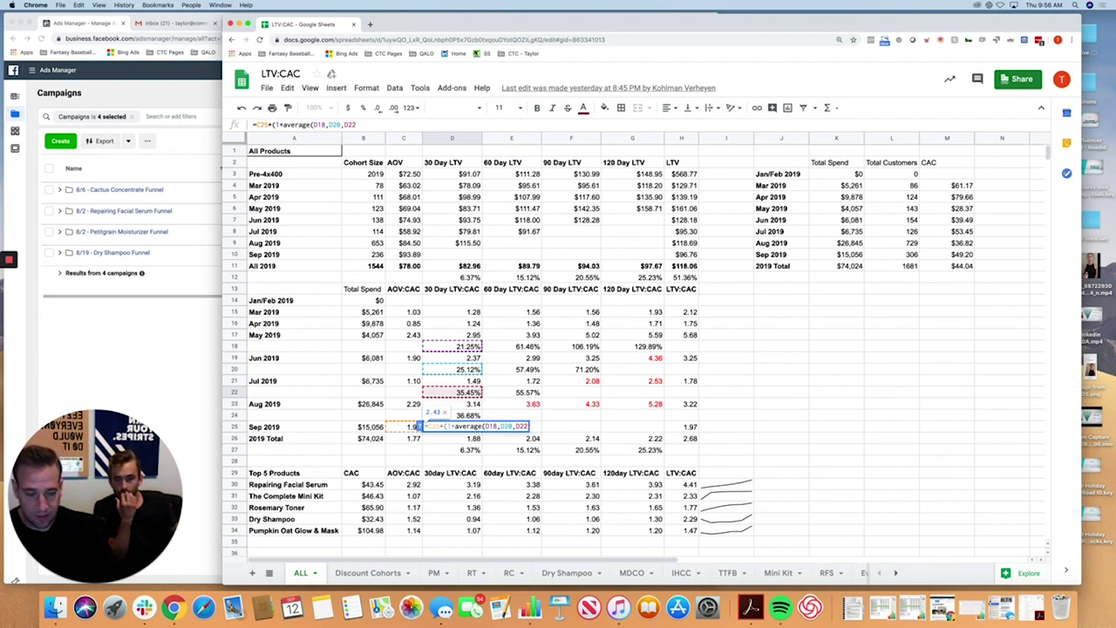
pyautogui.write(')')
pyautogui.press('Return')
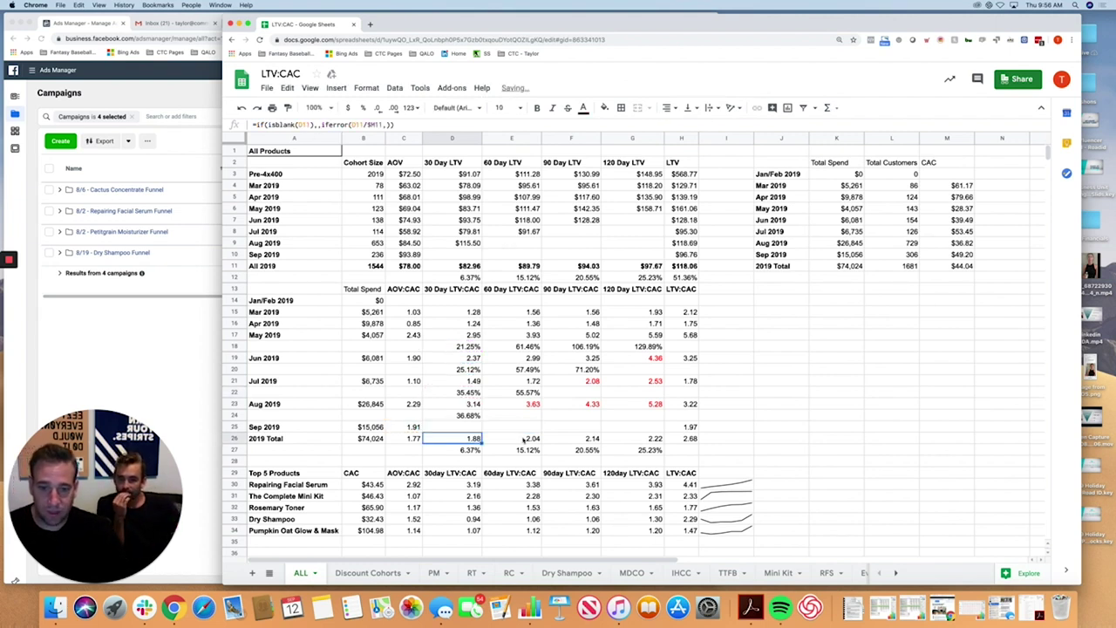
# Mark the Sep 2019 30 Day LTV:CAC projection in D25 with red text
pyautogui.click(471, 427)
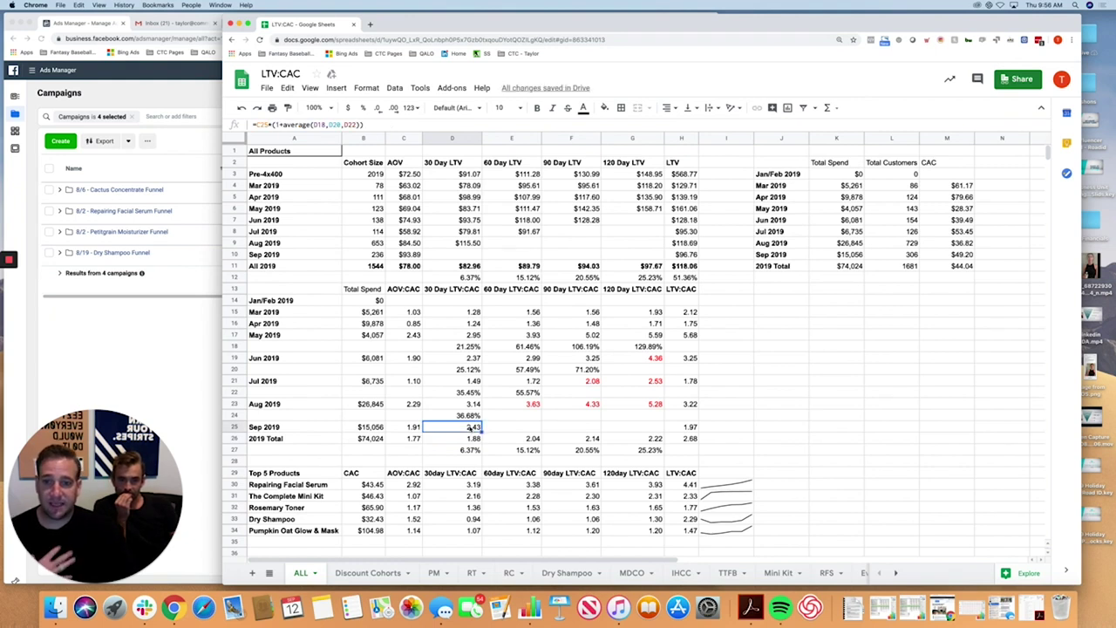
pyautogui.press('Up')
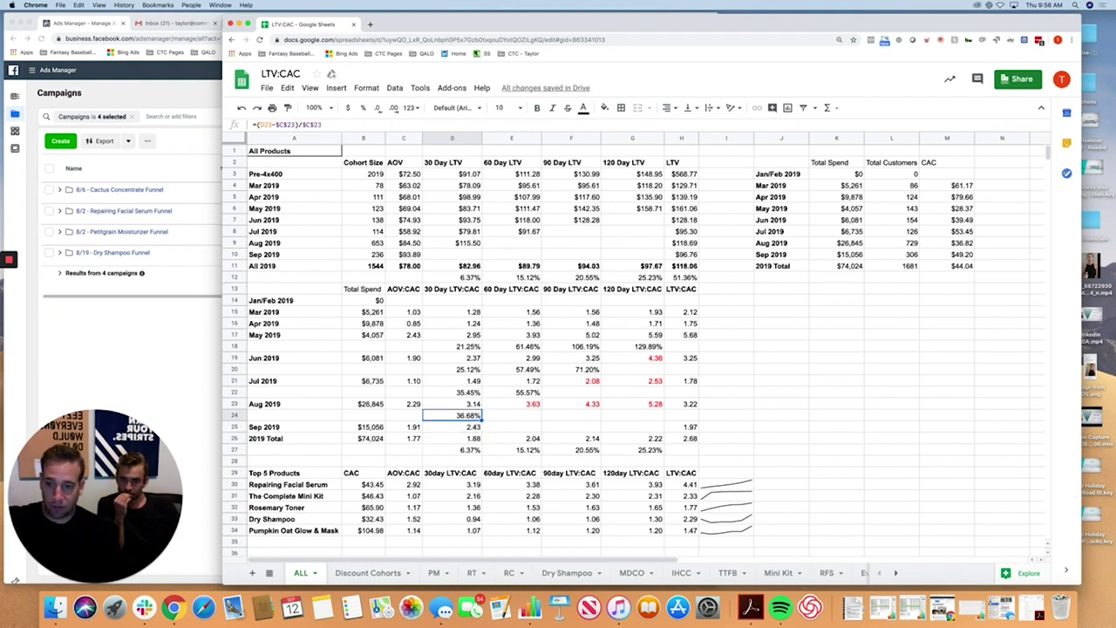
pyautogui.press('Down')
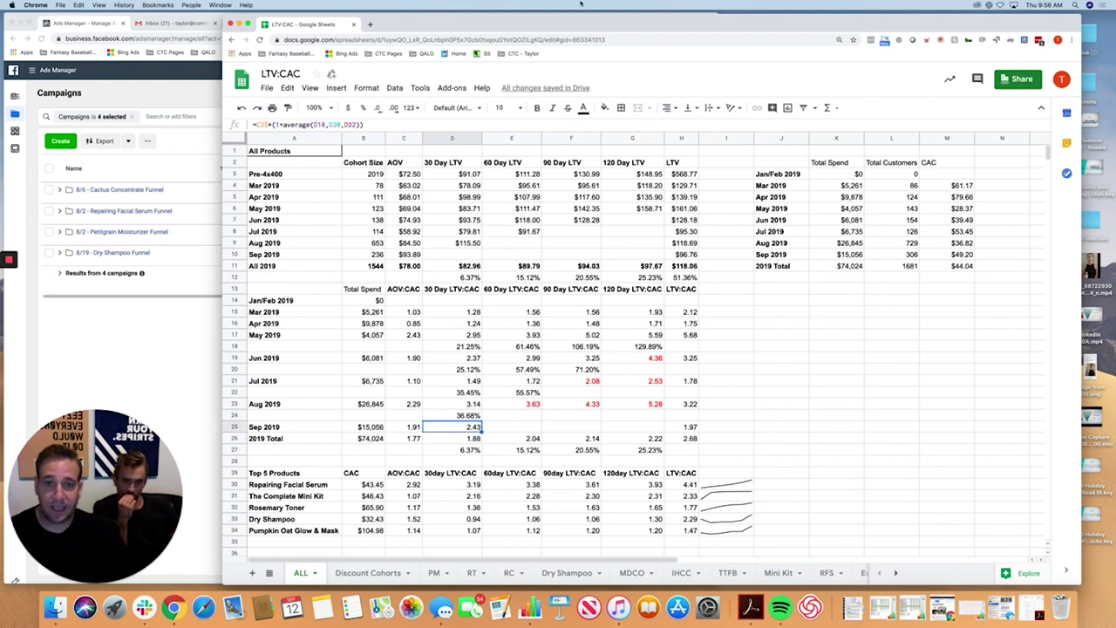
pyautogui.click(583, 108)
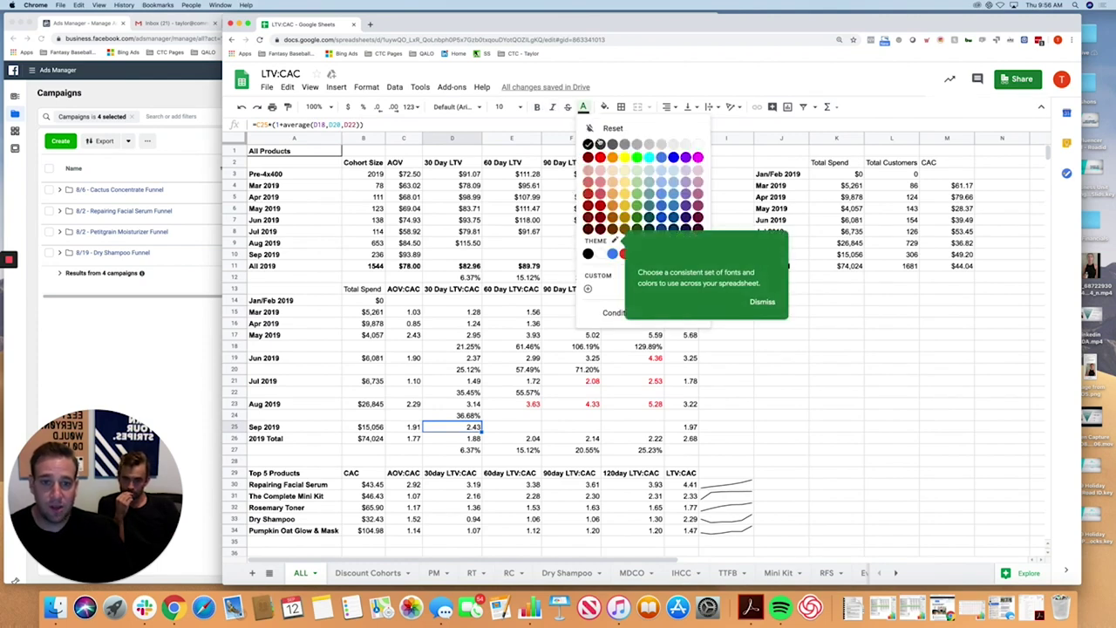
pyautogui.click(600, 158)
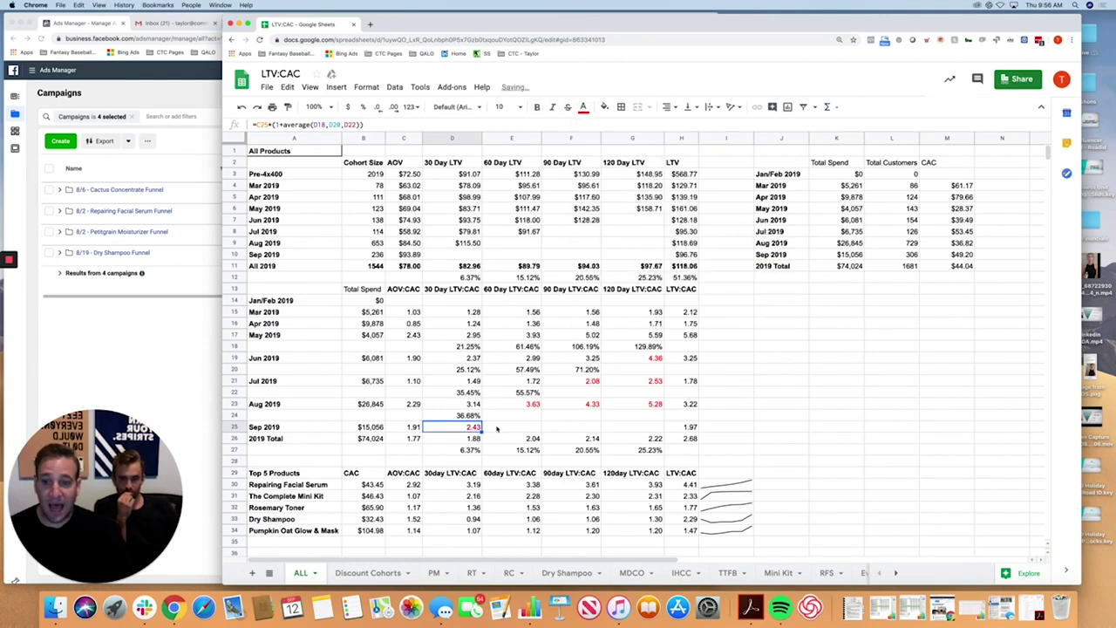
# Compare the Sep 2019 AOV:CAC, 30 Day projection and empty 120 Day cell with the Aug 2019 row
pyautogui.press('Left')
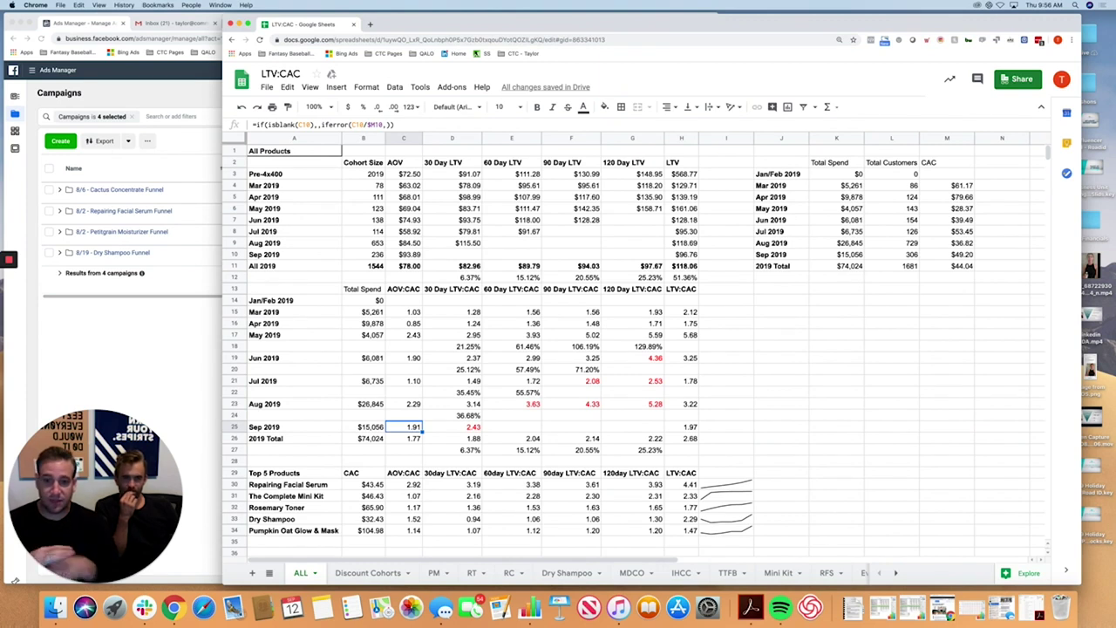
pyautogui.click(451, 426)
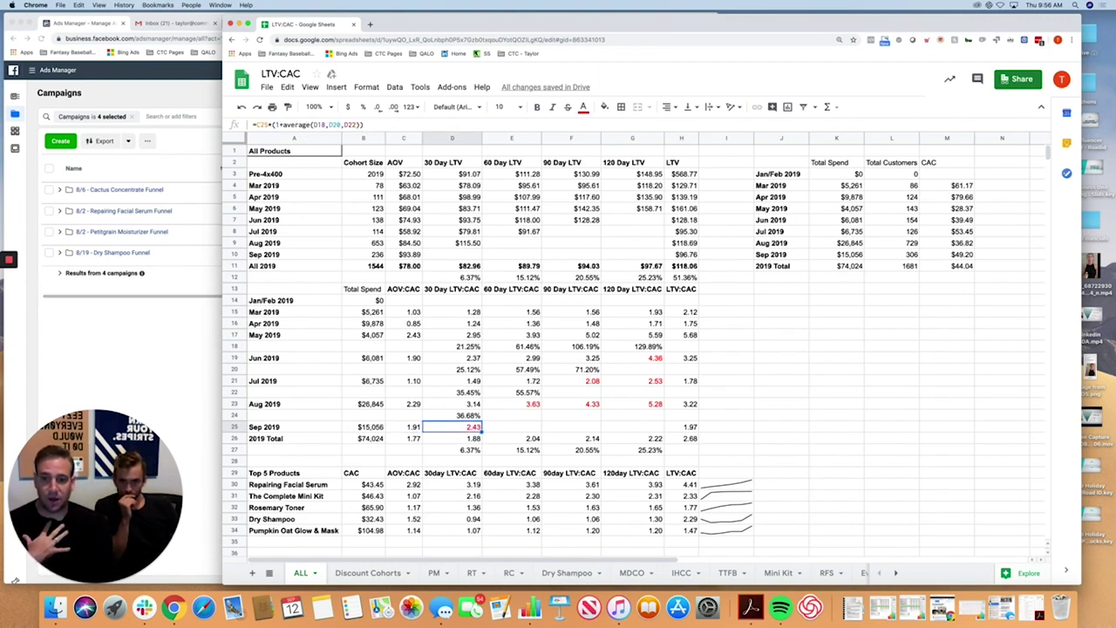
pyautogui.click(632, 427)
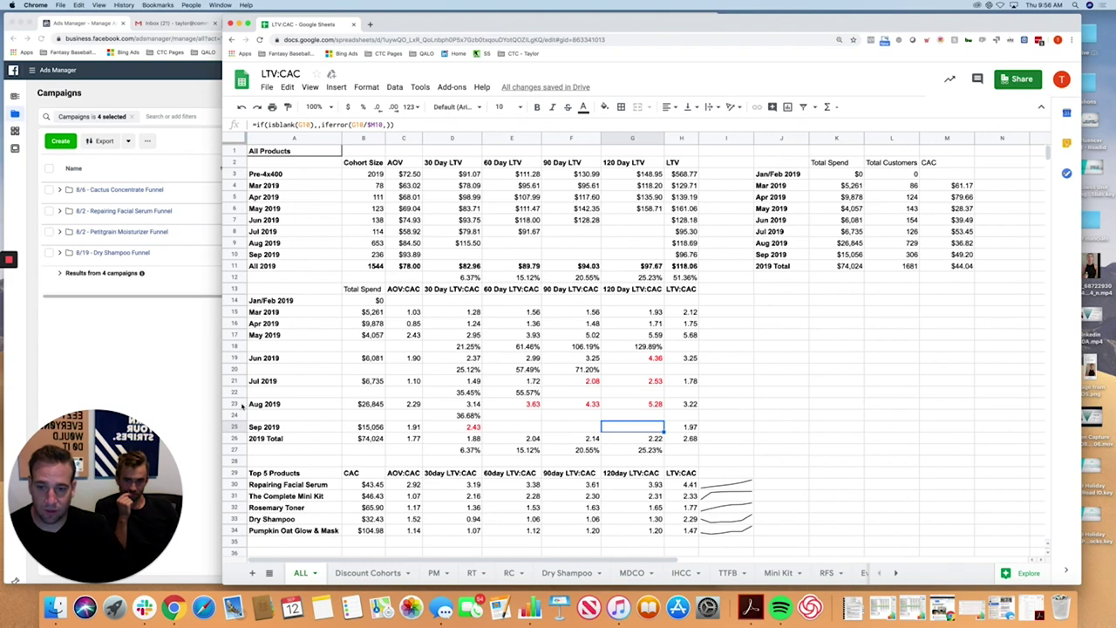
pyautogui.click(234, 403)
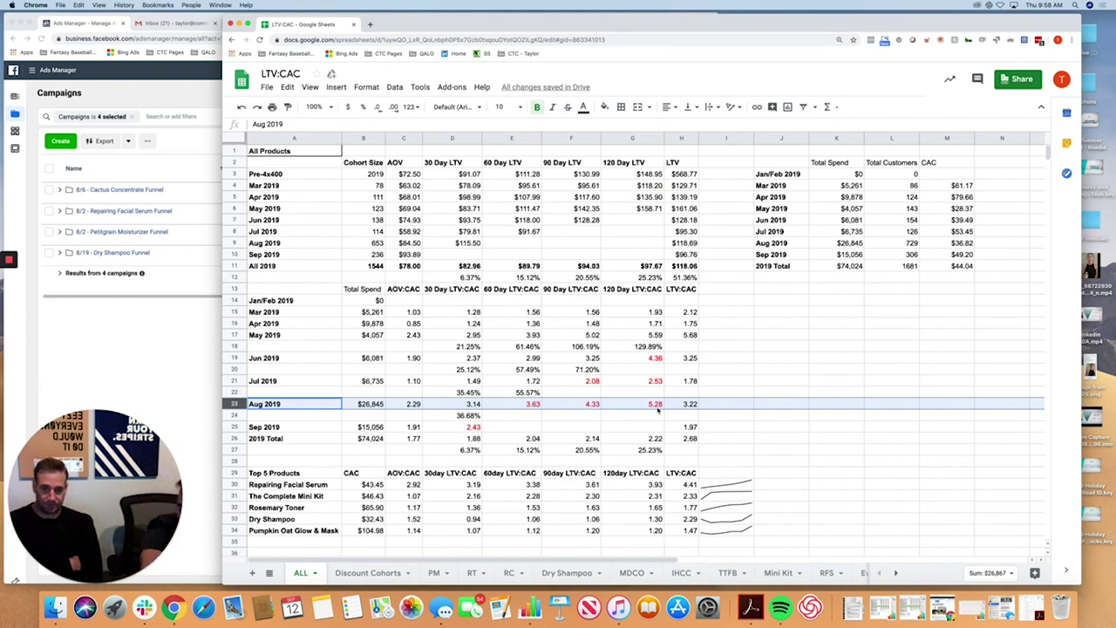
# Fill the Sep 2019 30 Day projection formula across the 60, 90 and 120 Day LTV:CAC columns
pyautogui.scroll(-2, 523, 406)
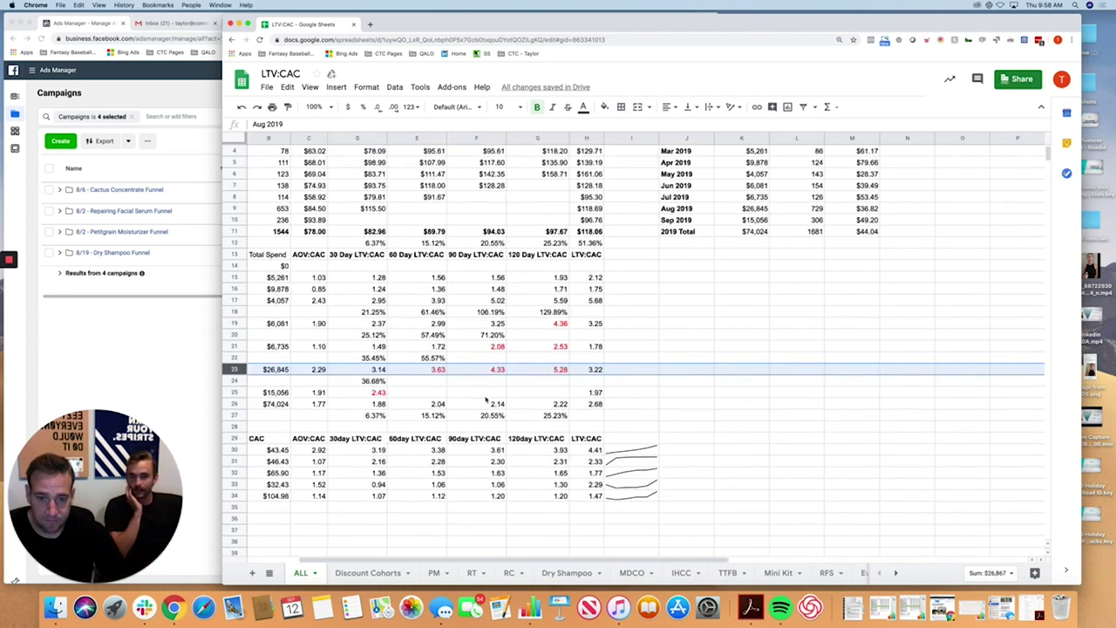
pyautogui.scroll(1, 486, 399)
pyautogui.moveTo(467, 392); pyautogui.dragTo(639, 398)
pyautogui.press('super+r')
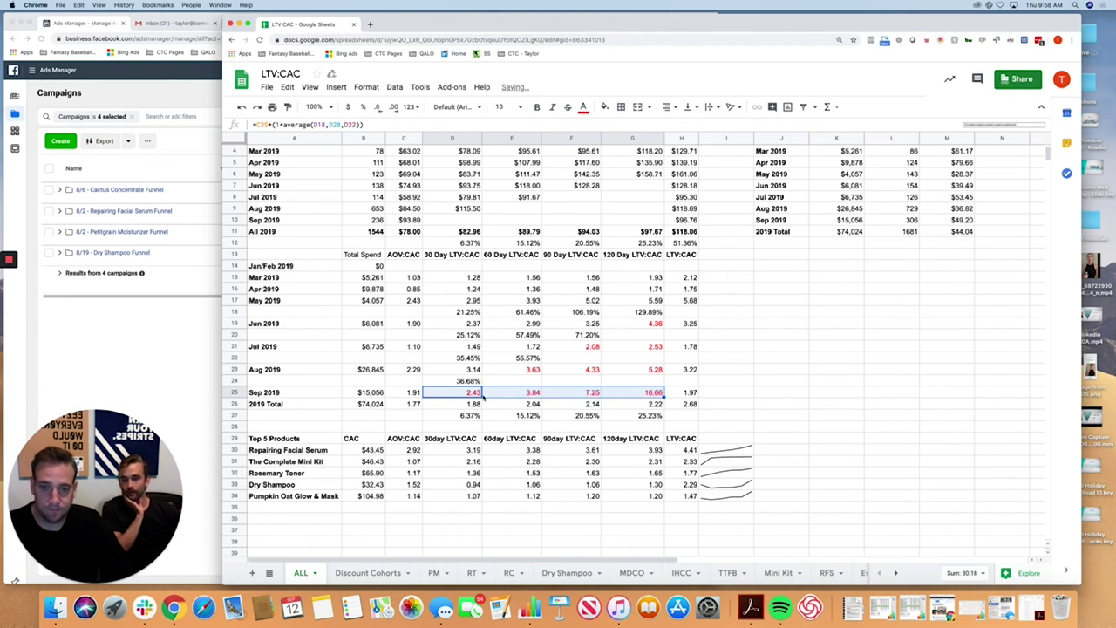
# Check the copied Sep 2019 60 Day formula and make the AOV:CAC reference in D25 absolute as $C$25
pyautogui.click(463, 394)
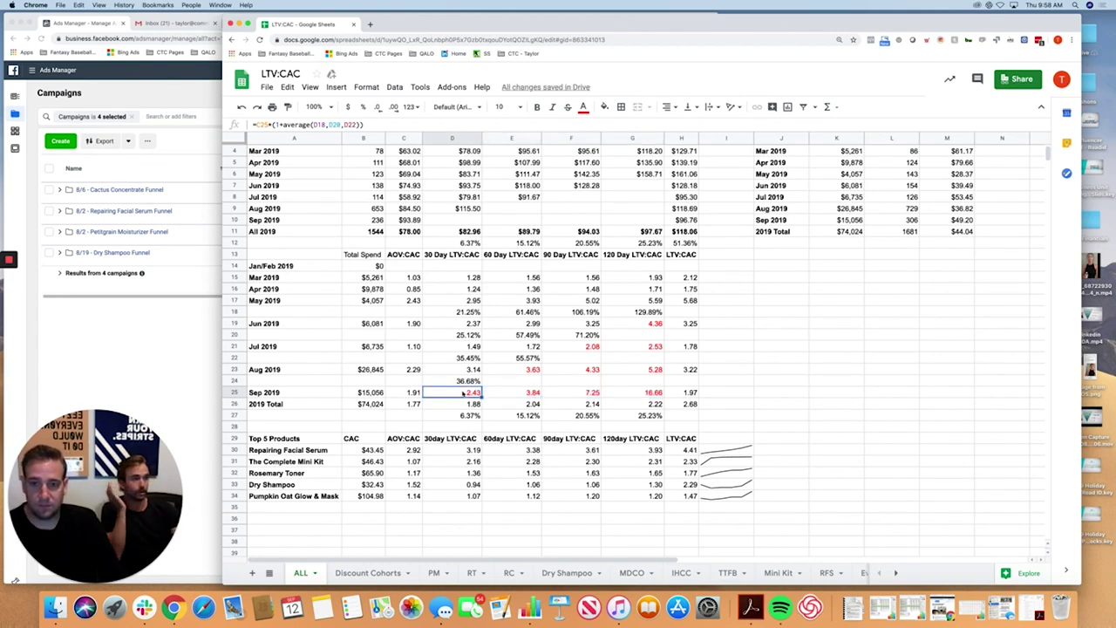
pyautogui.press('Right')
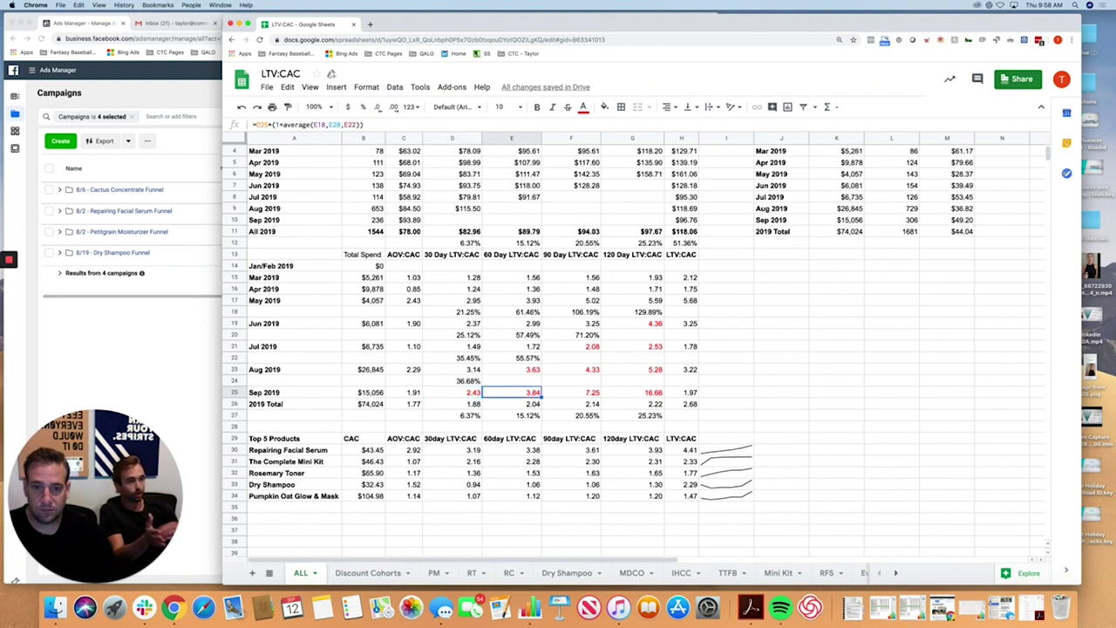
pyautogui.click(473, 398)
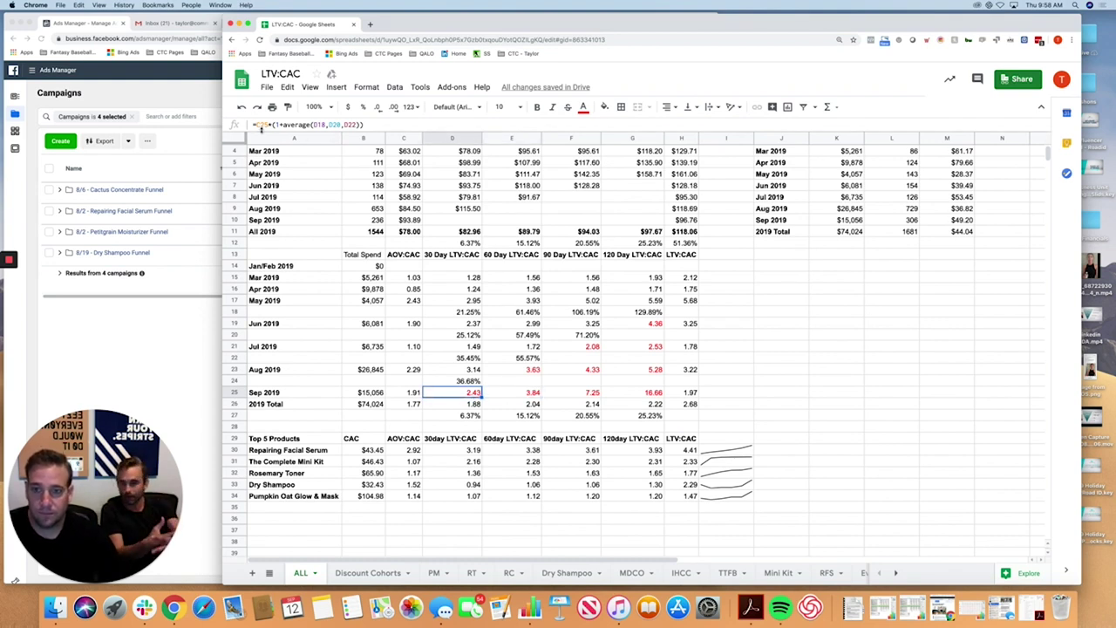
pyautogui.click(256, 125)
pyautogui.press('F4')
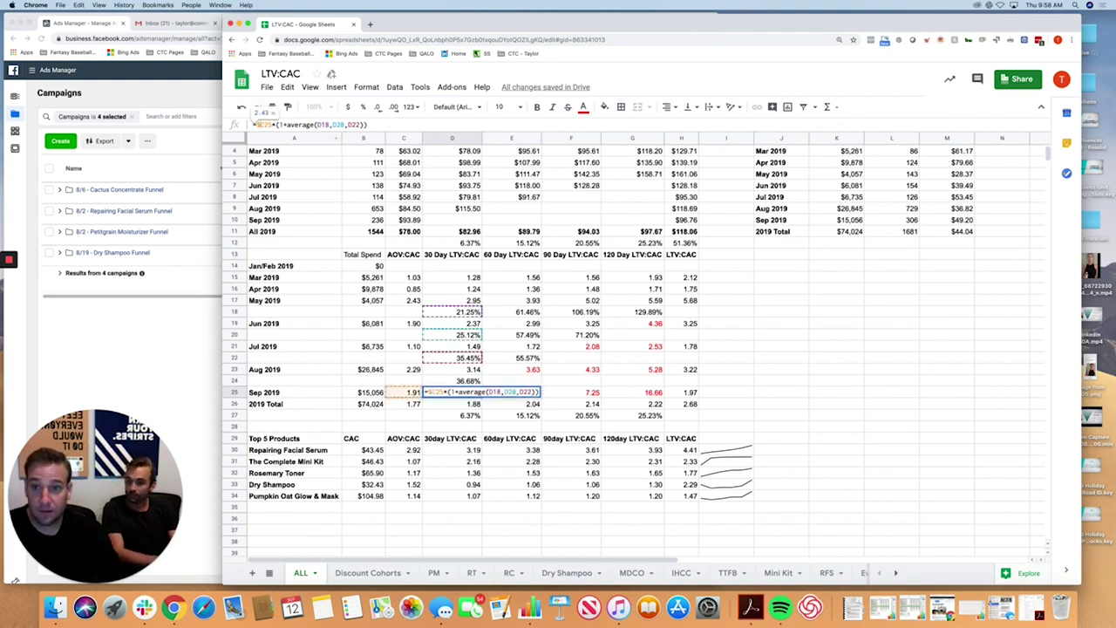
pyautogui.press('F4')
pyautogui.press('Return')
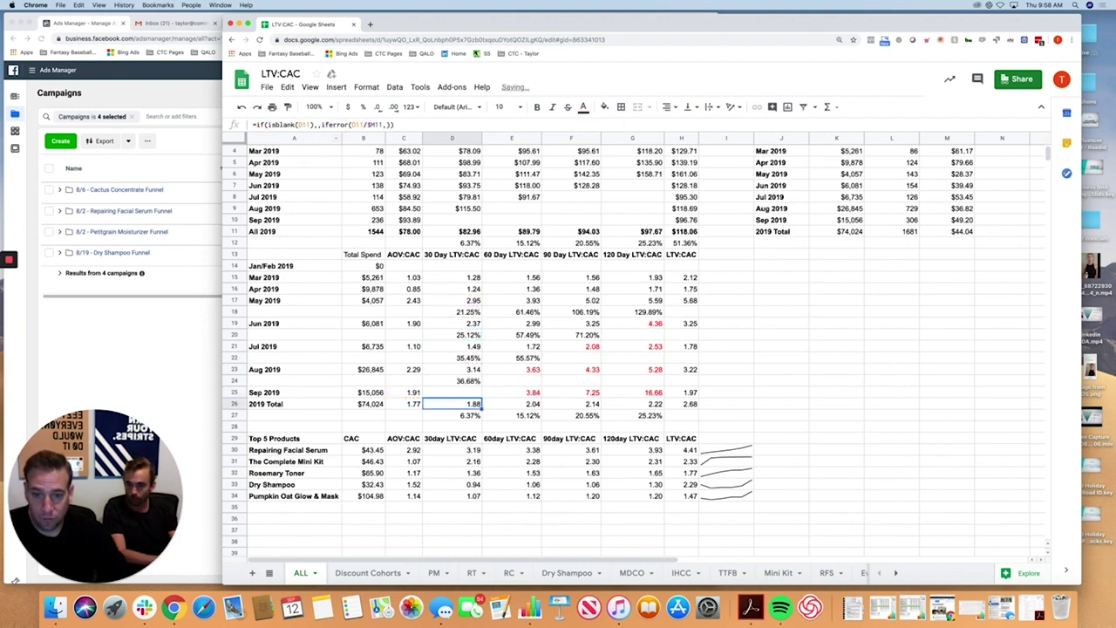
# Examine The Complete Mini Kit's AOV:CAC against its 30, 60, 90 and 120 day LTV:CAC in the Top 5 Products table
pyautogui.click(427, 464)
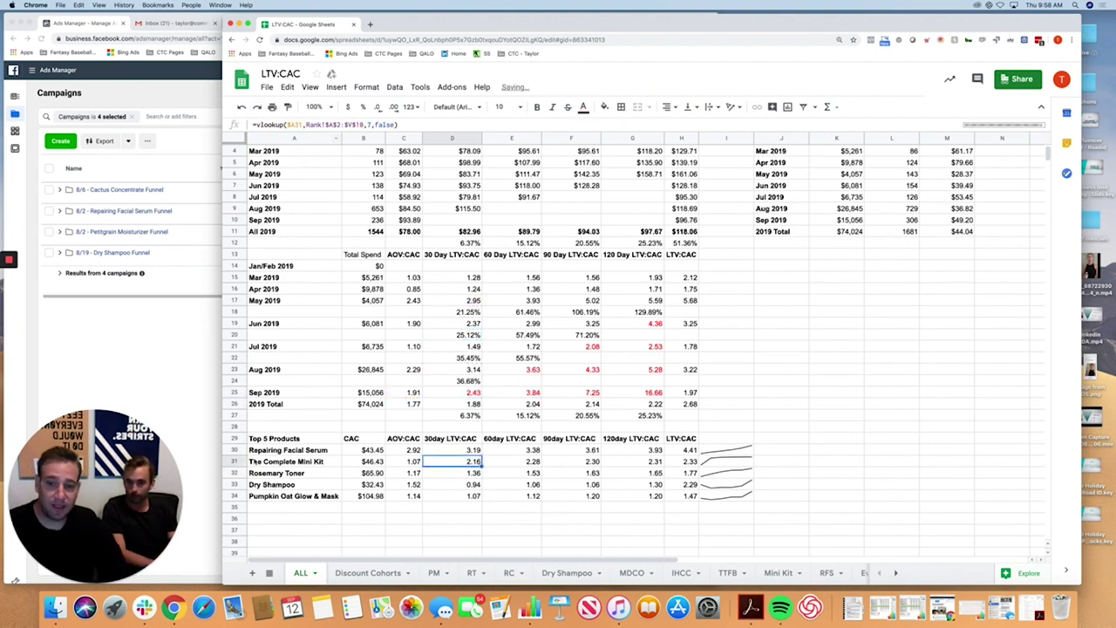
pyautogui.click(233, 461)
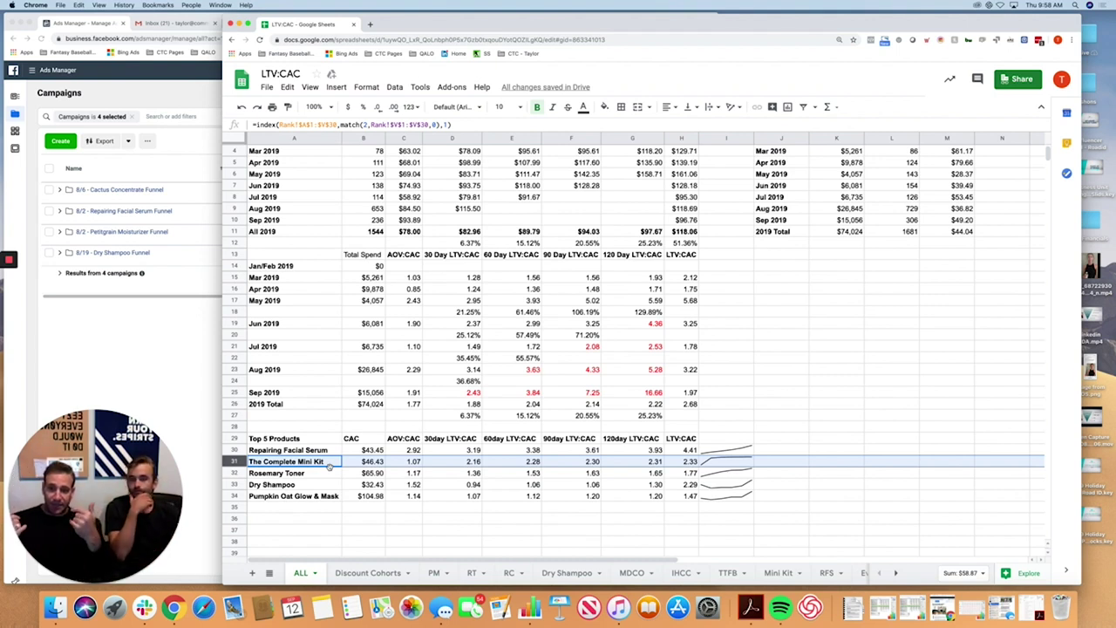
pyautogui.click(462, 466)
pyautogui.click(406, 465)
pyautogui.press('Right')
pyautogui.click(413, 464)
pyautogui.press('Right')
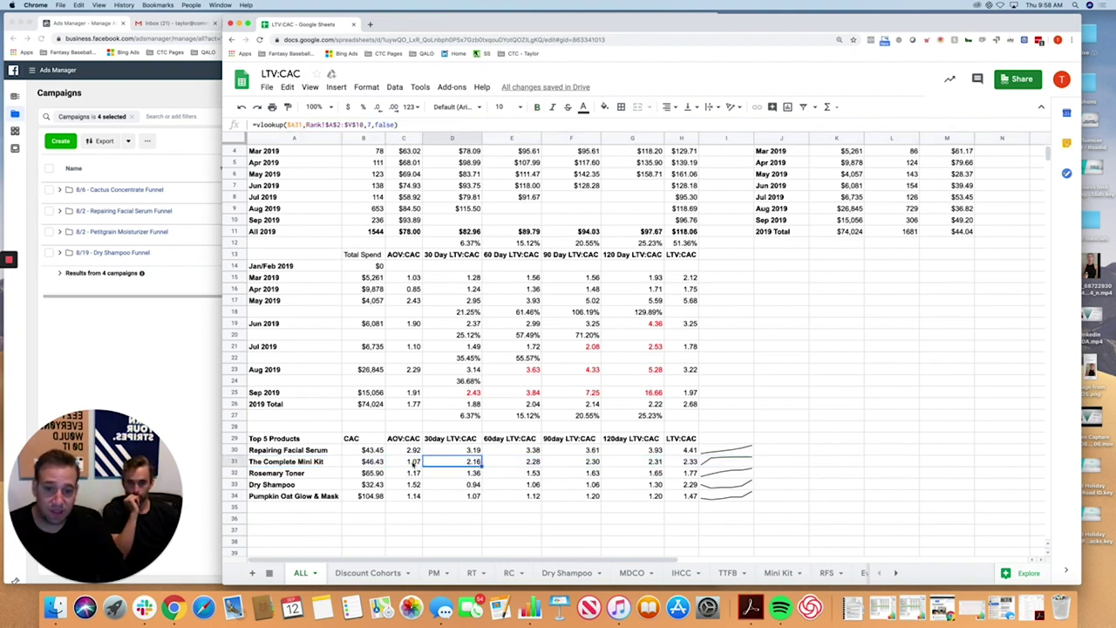
pyautogui.click(414, 464)
pyautogui.press('Right')
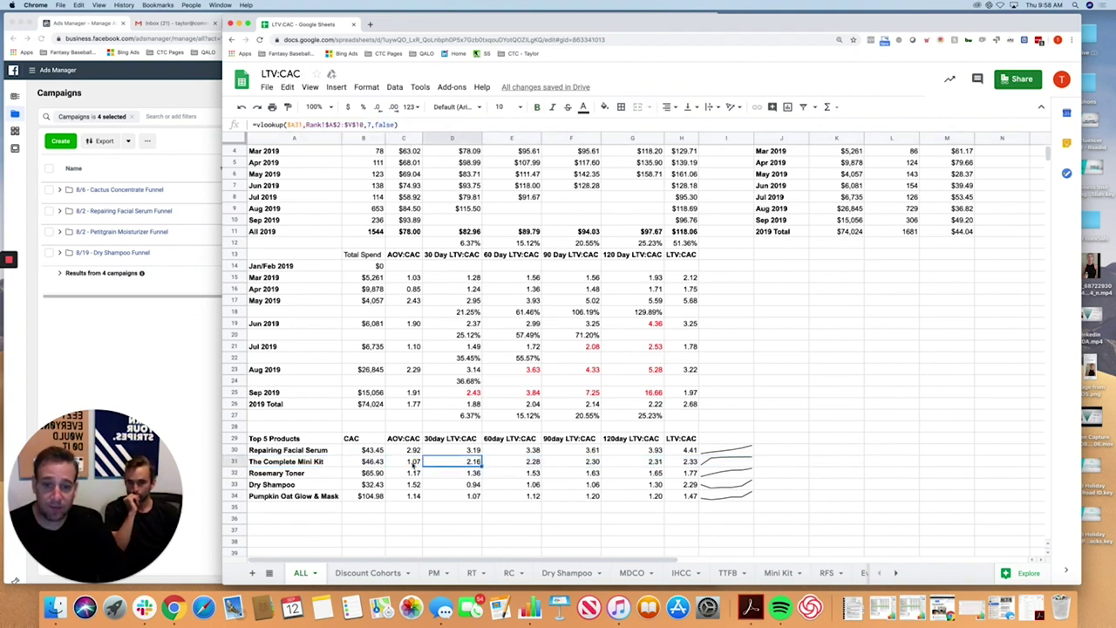
pyautogui.click(423, 464)
pyautogui.press('Right')
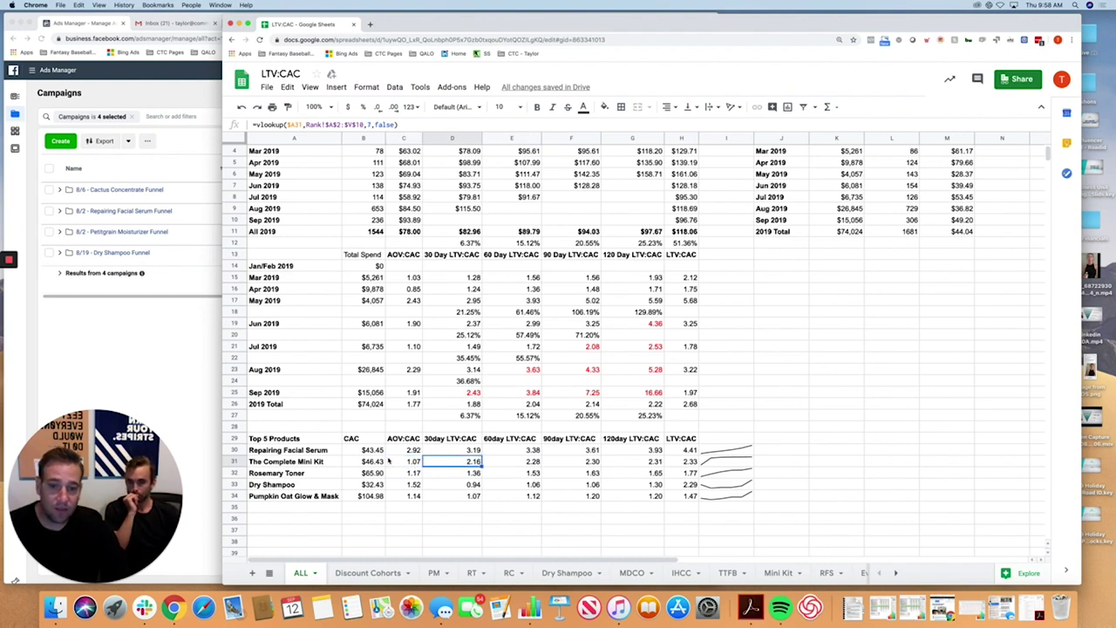
pyautogui.click(389, 460)
pyautogui.moveTo(432, 462); pyautogui.dragTo(650, 466)
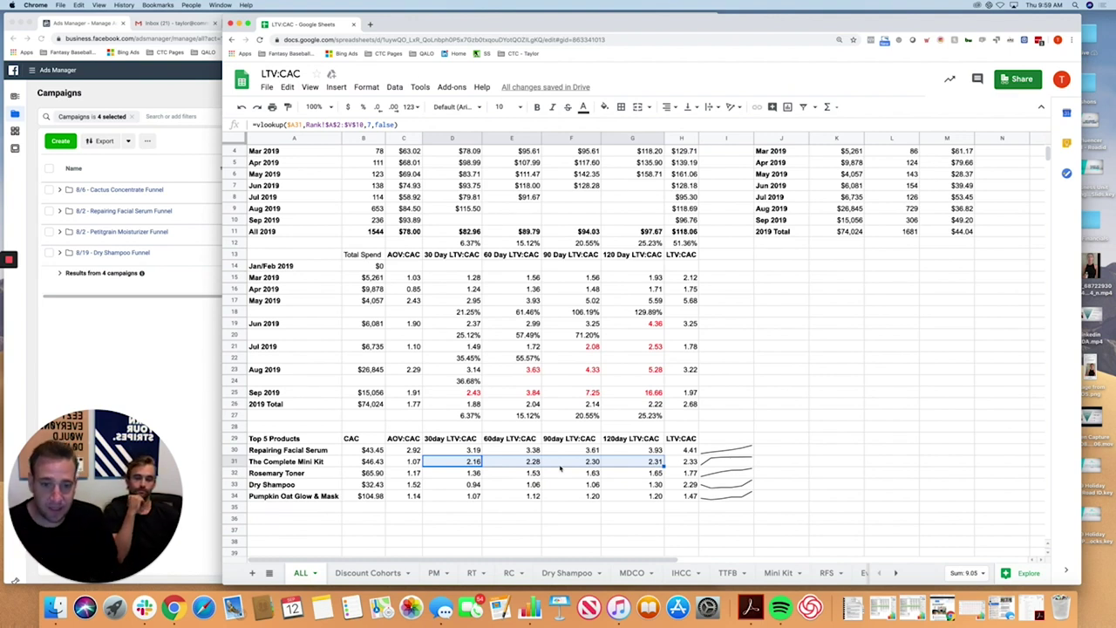
# Copy the D25 formula =$C$25*(1+average(D18,D20,D22)) across E25:G25 to project Sep 2019 LTV:CAC through 120 days
pyautogui.click(454, 393)
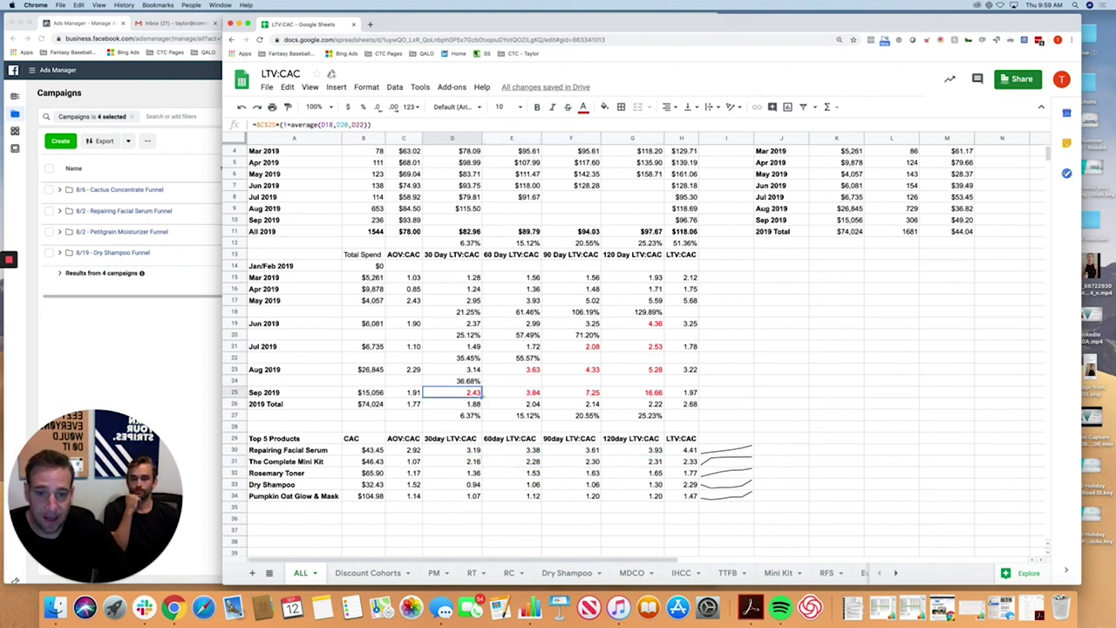
pyautogui.moveTo(482, 398); pyautogui.dragTo(627, 398)
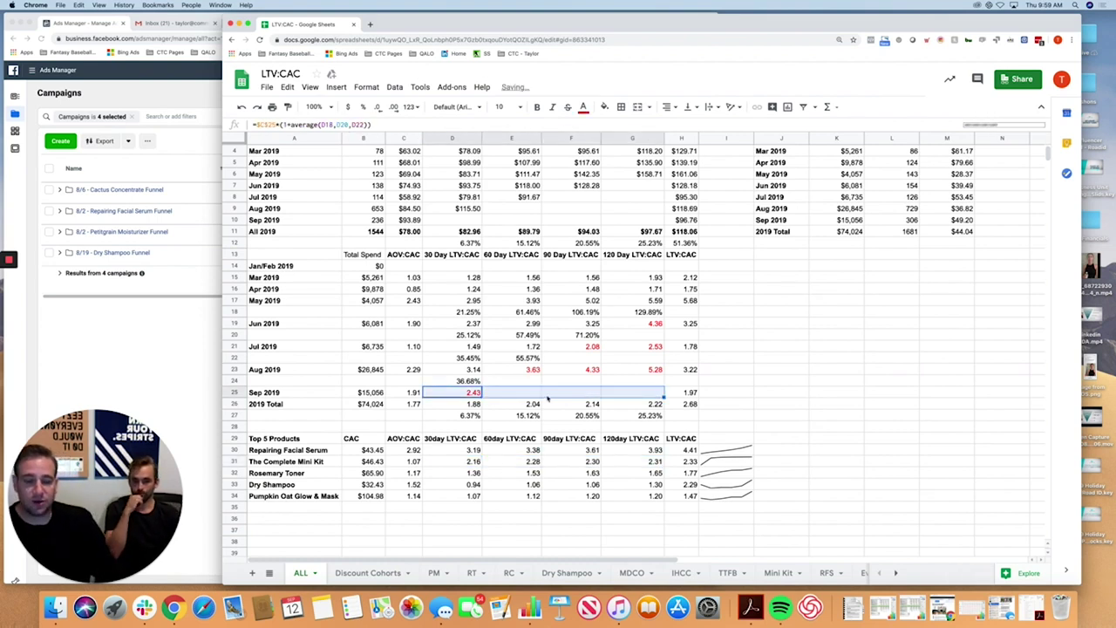